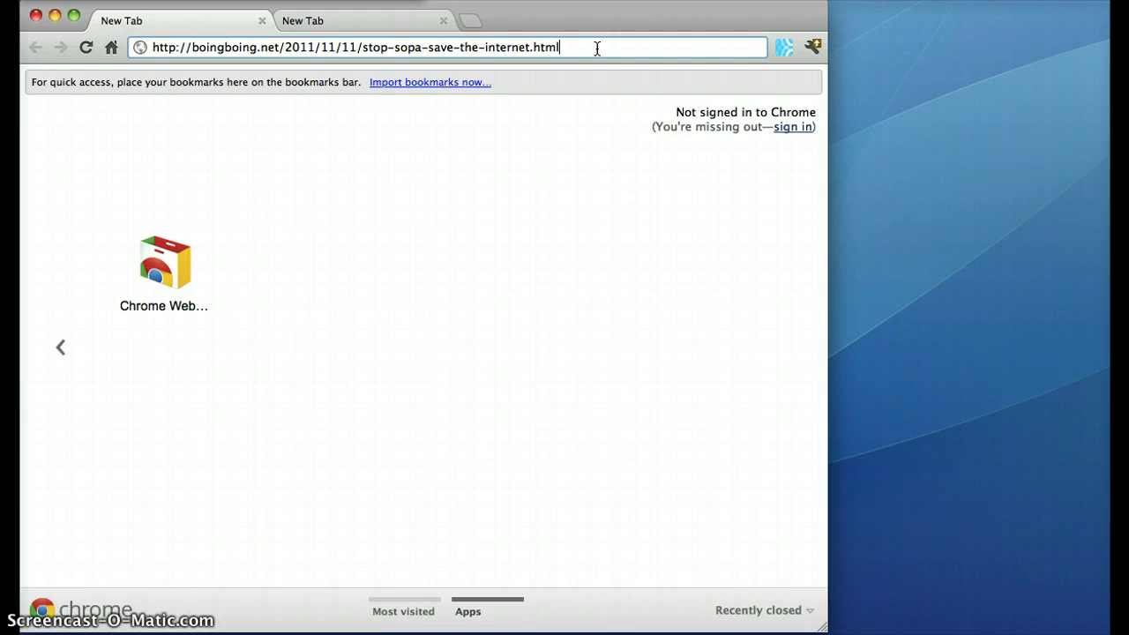
- Load the Boing Boing 'STOP SOPA, SAVE THE INTERNET' article and browse followed users' Fluidinfo mentions of it
key("Return")
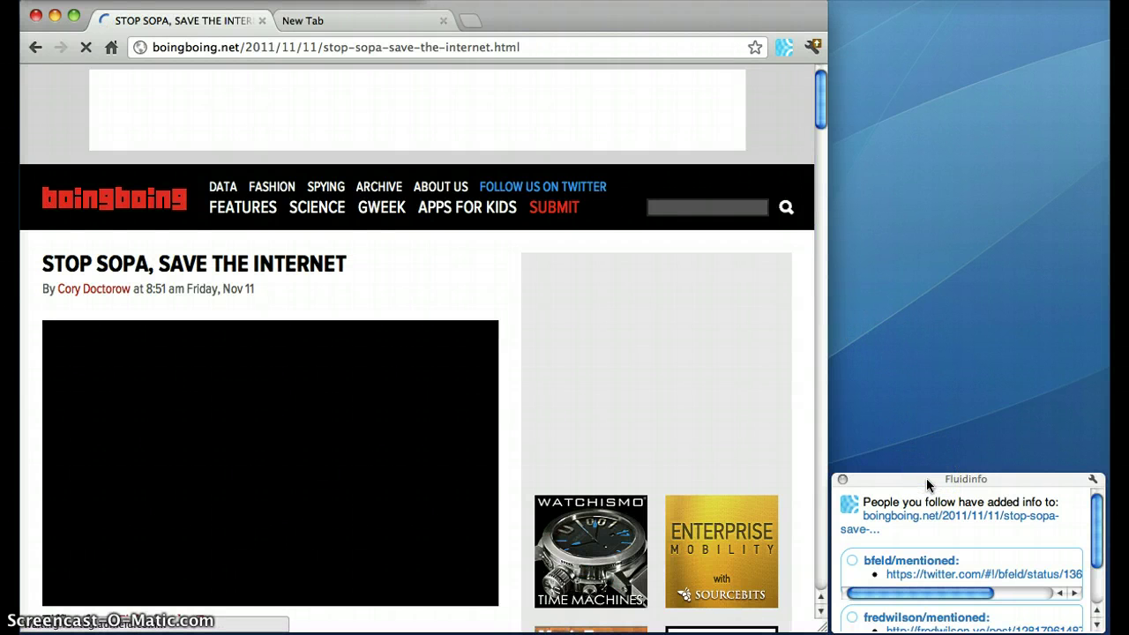
left_click(927, 478)
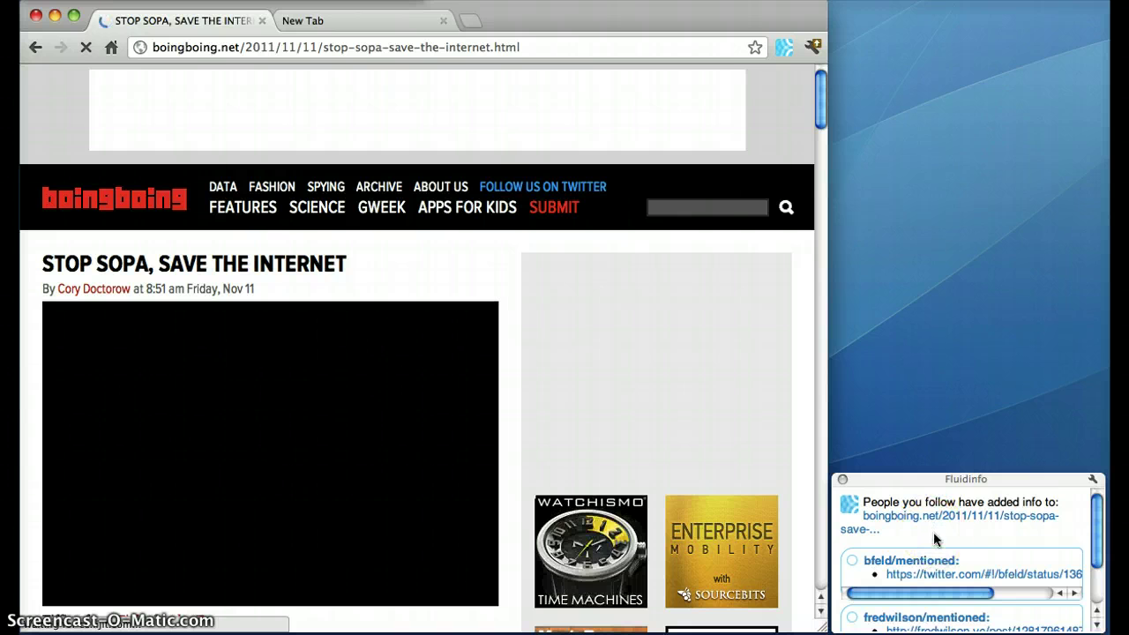
scroll(933, 532, "down", 3)
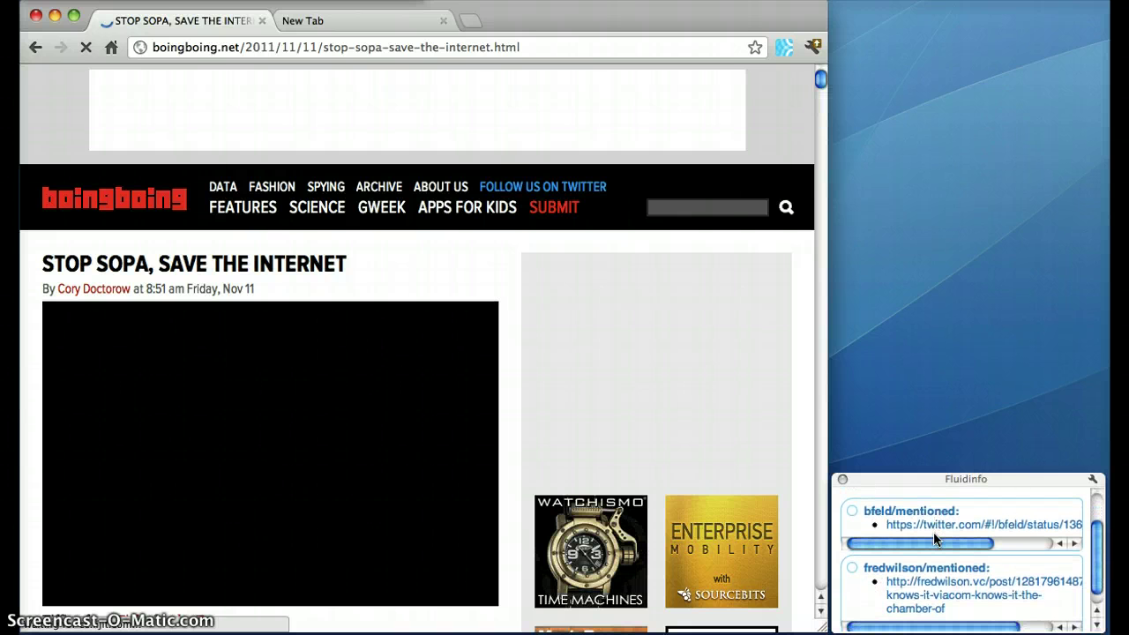
left_click(934, 521)
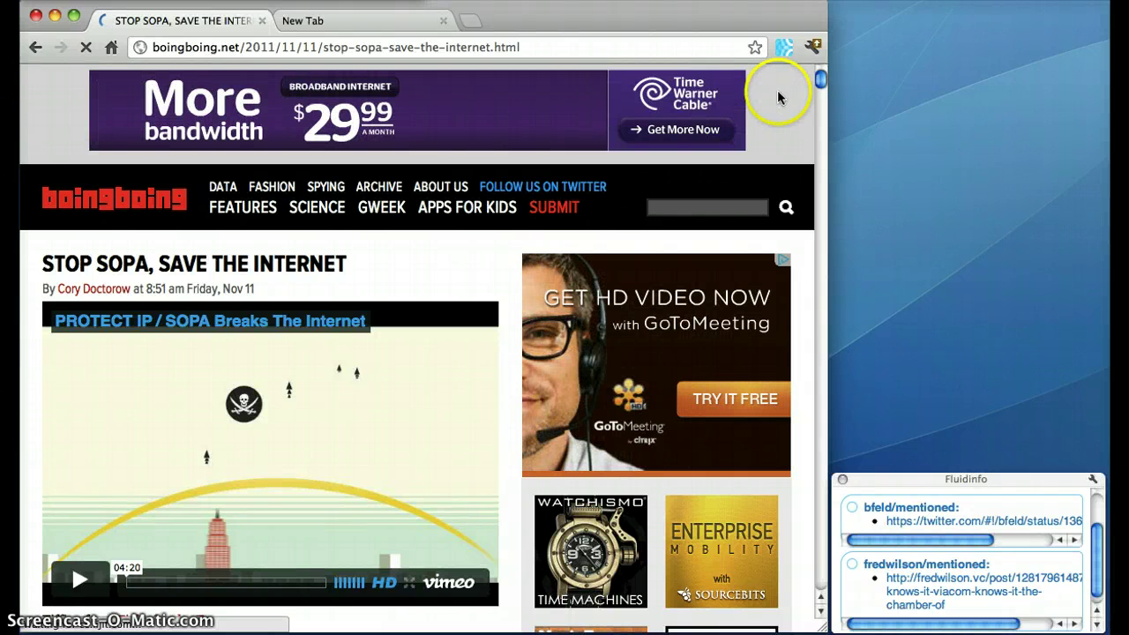
- Save the article to Fluidinfo as liked with the comment 'Totally agree!'
left_click(784, 48)
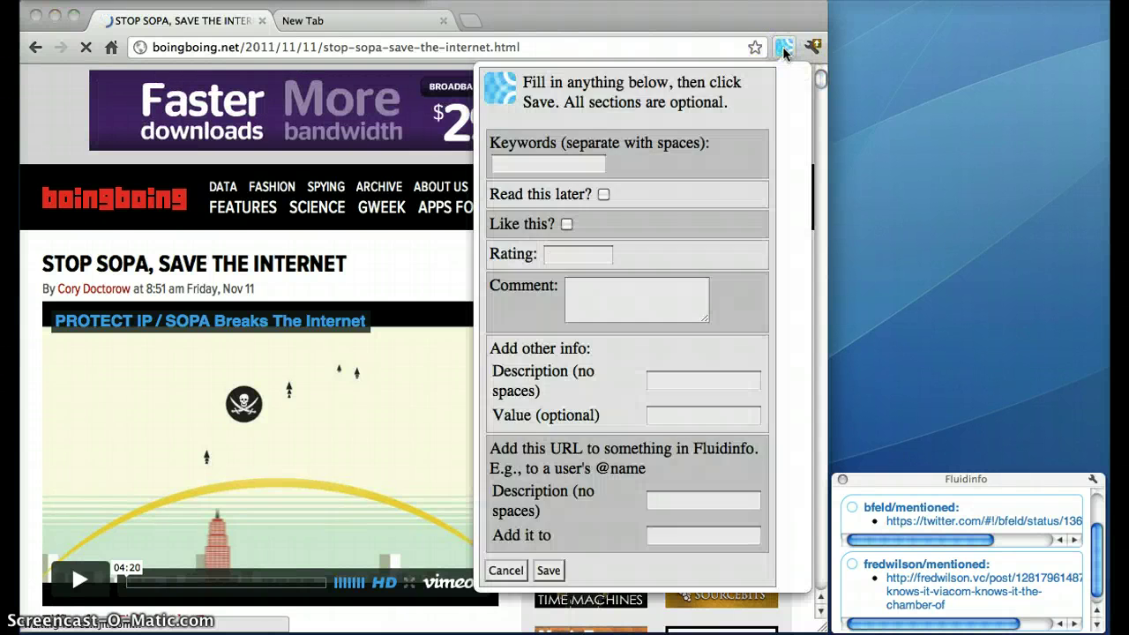
left_click(567, 224)
left_click(599, 304)
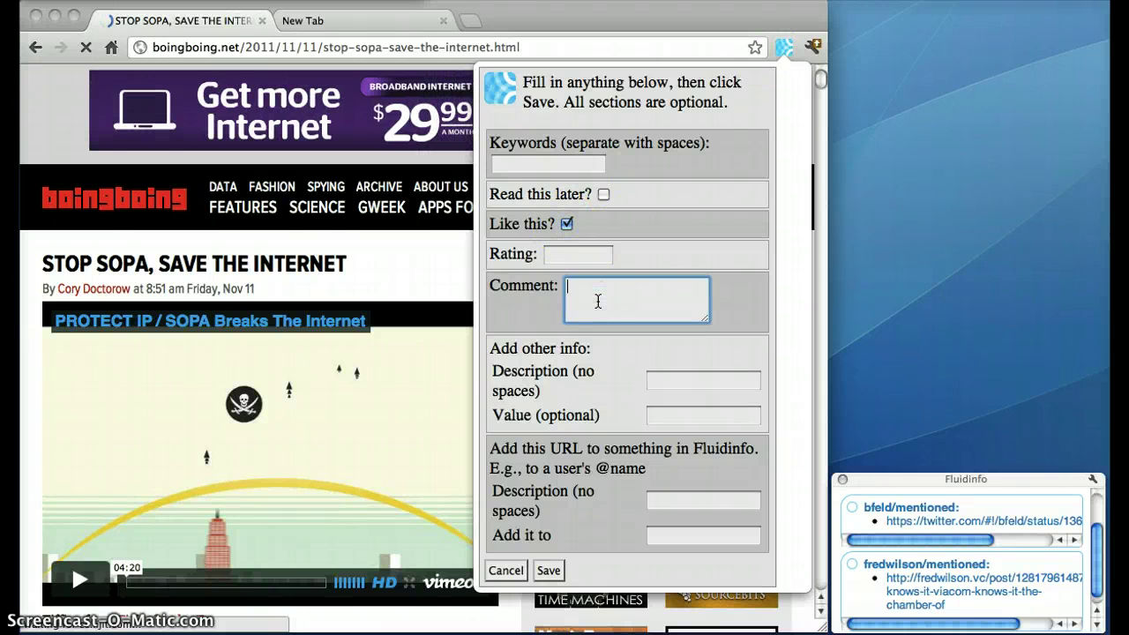
type("Totally agree!")
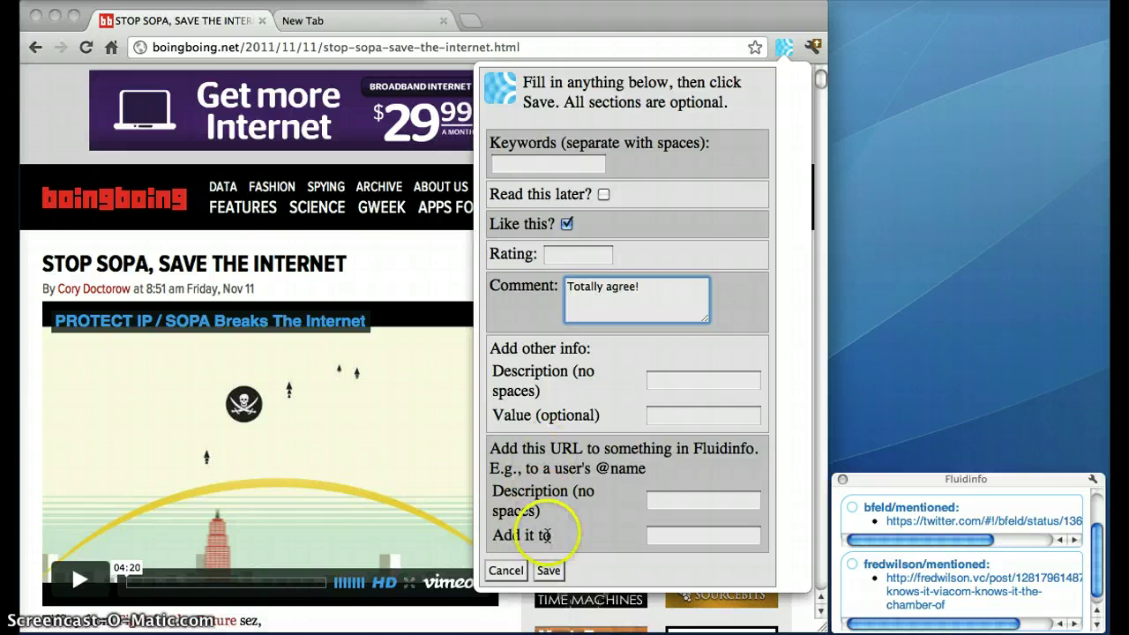
left_click(549, 571)
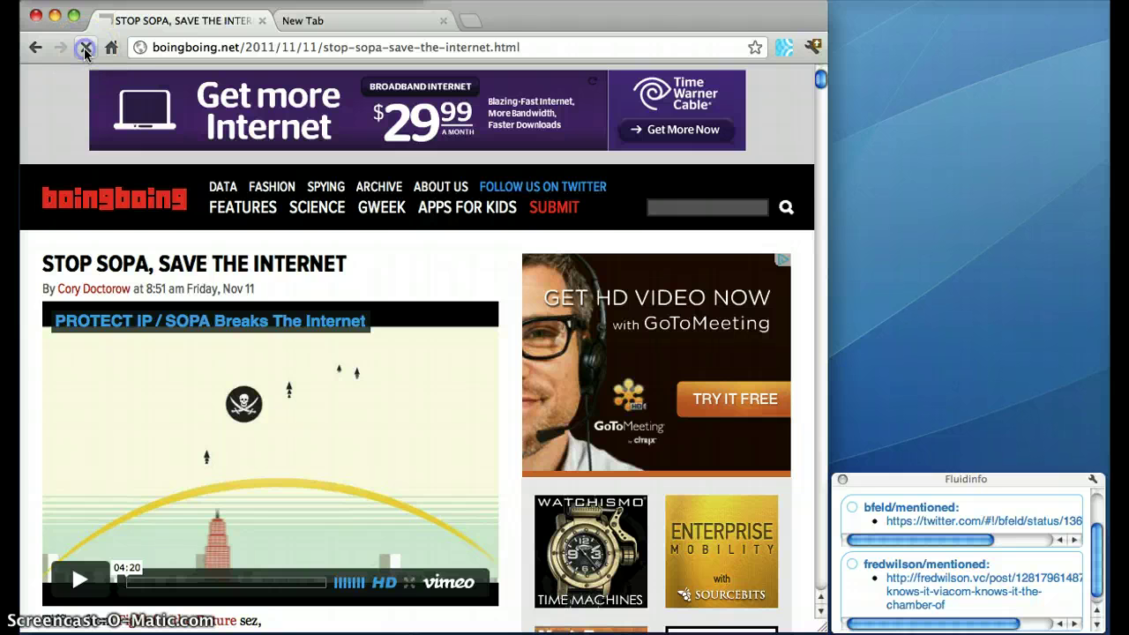
- Reload the article, check the 'Your info' panel shows the like and comment, and close it
left_click(86, 49)
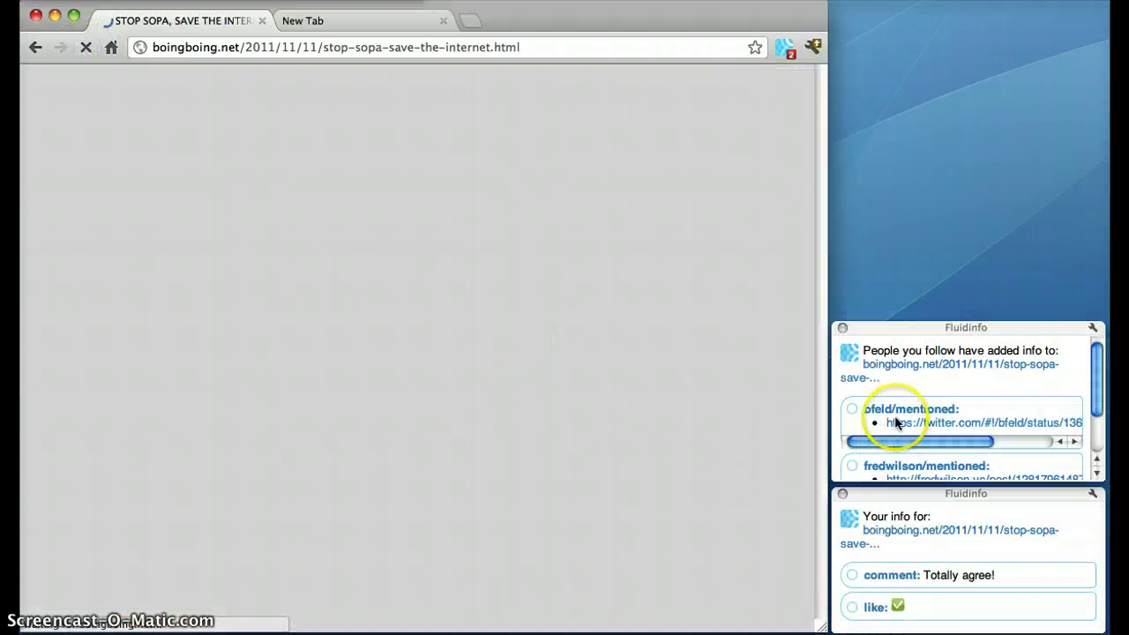
scroll(992, 388, "down", 2)
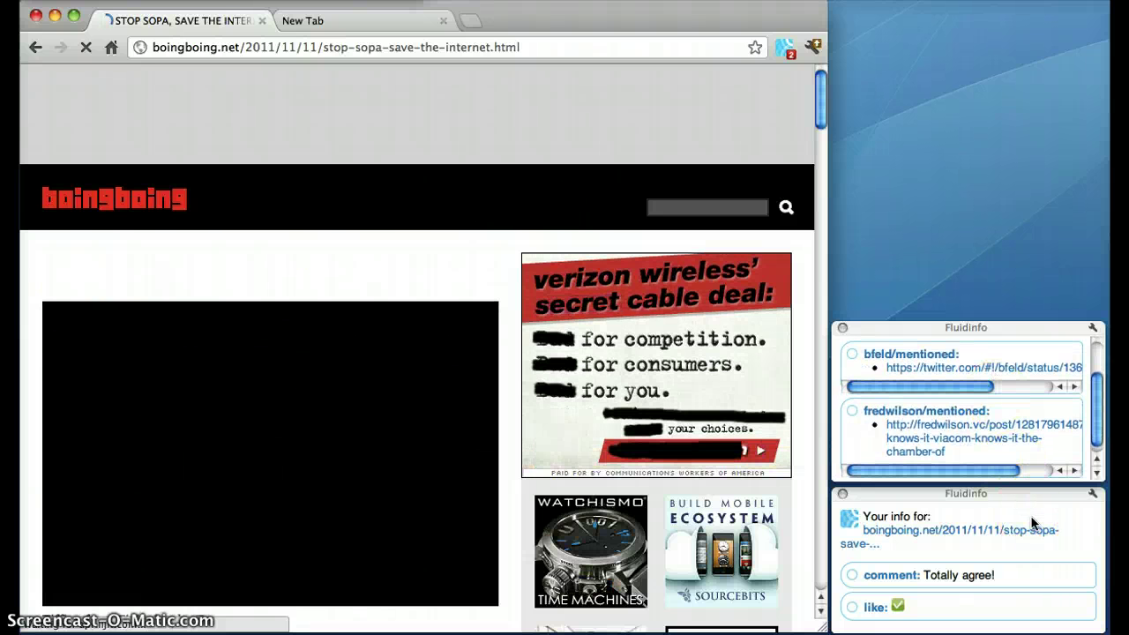
left_click(843, 493)
- Close the last Fluidinfo notification and search the page for 'netflix', jumping to the second match
left_click(842, 479)
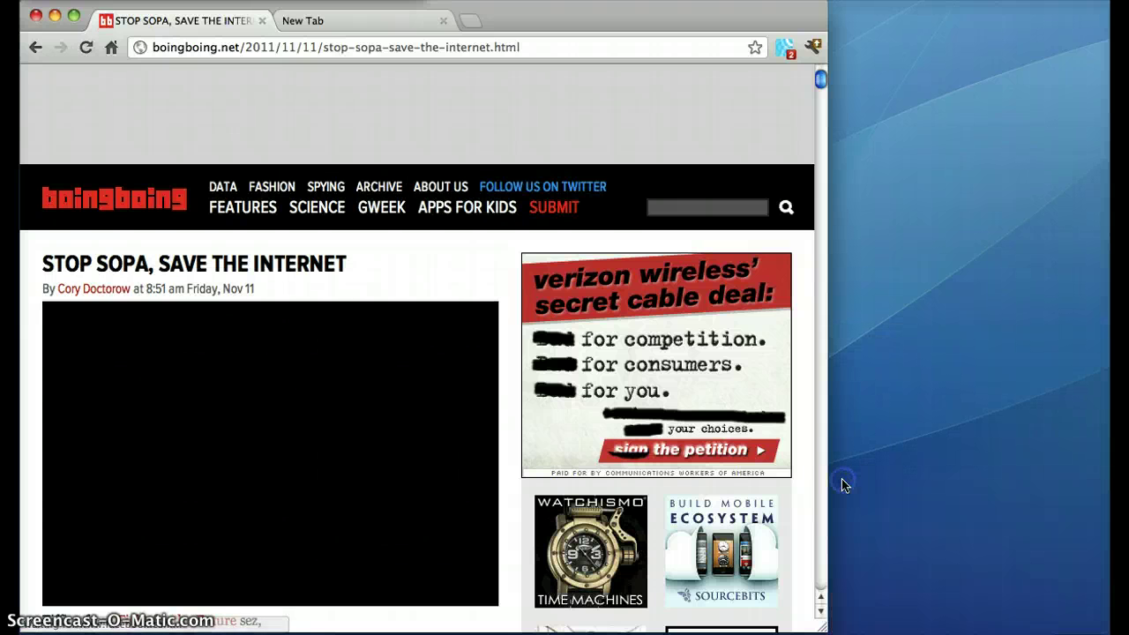
left_click(821, 510)
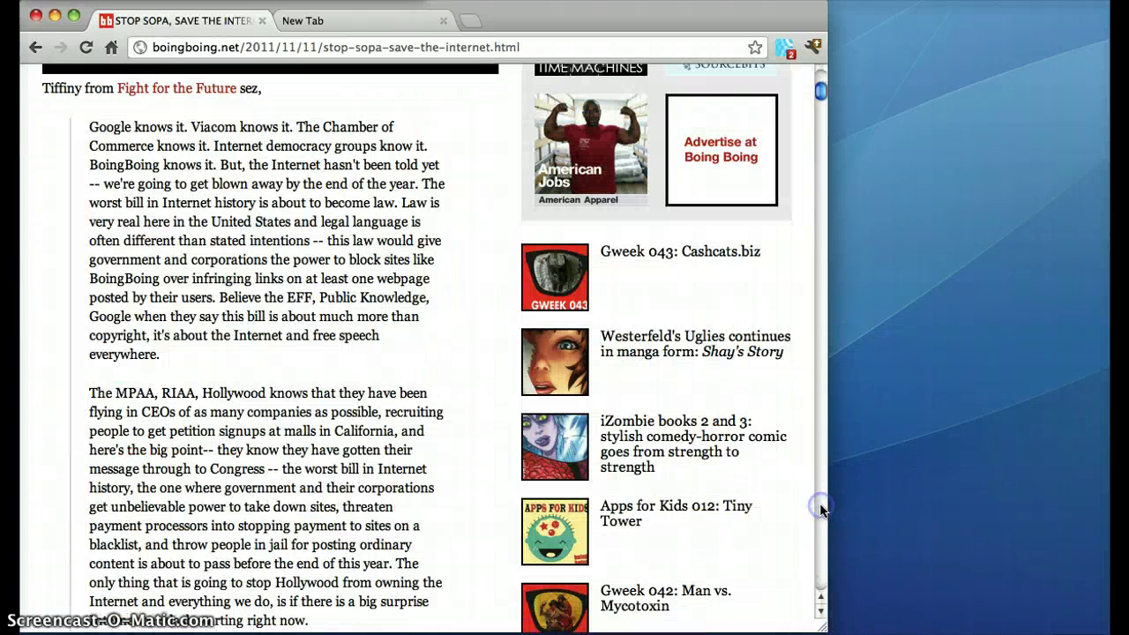
left_click(395, 389)
key("super+f")
key("Return")
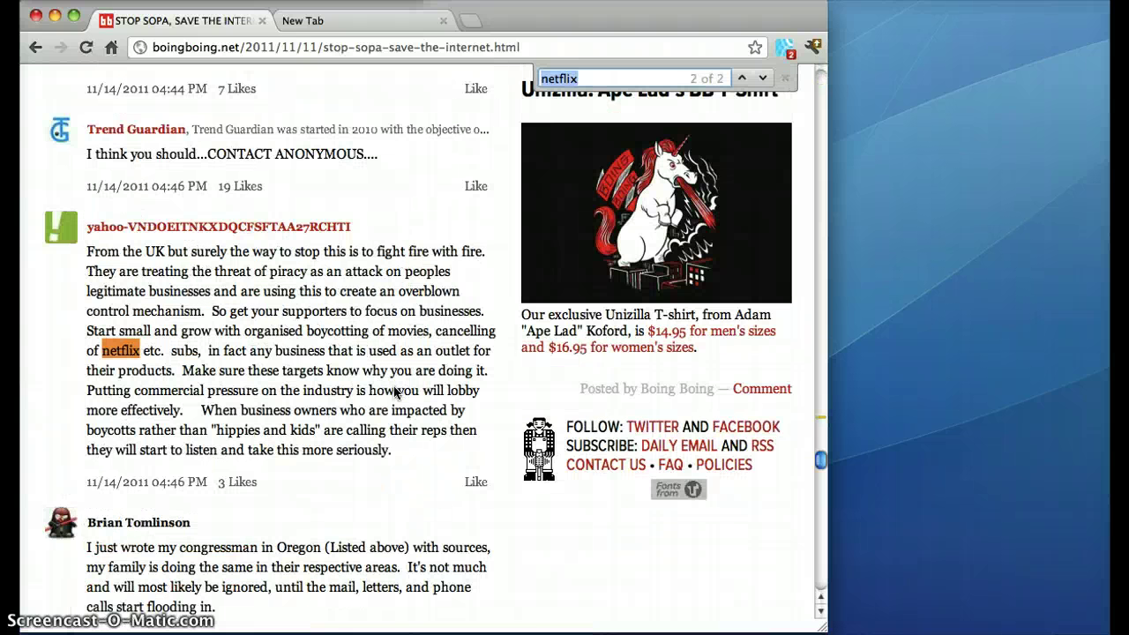
- Select 'netflix' in the reader comment, review its Fluidinfo info panel, then close it
left_click(243, 369)
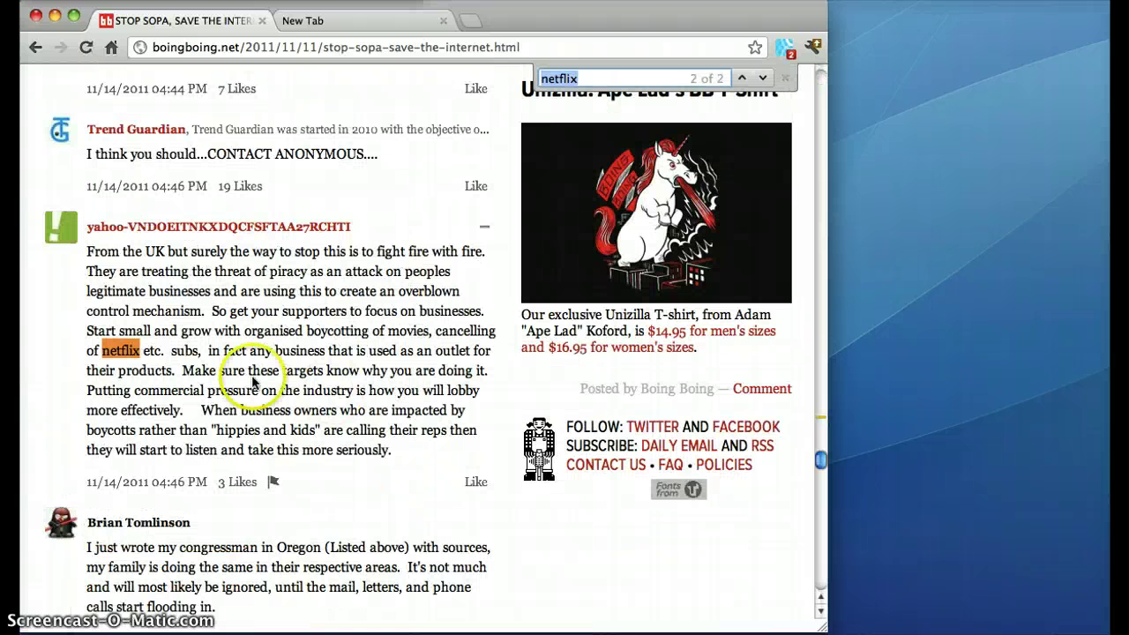
left_click(189, 353)
left_click(117, 353)
double_click(117, 351)
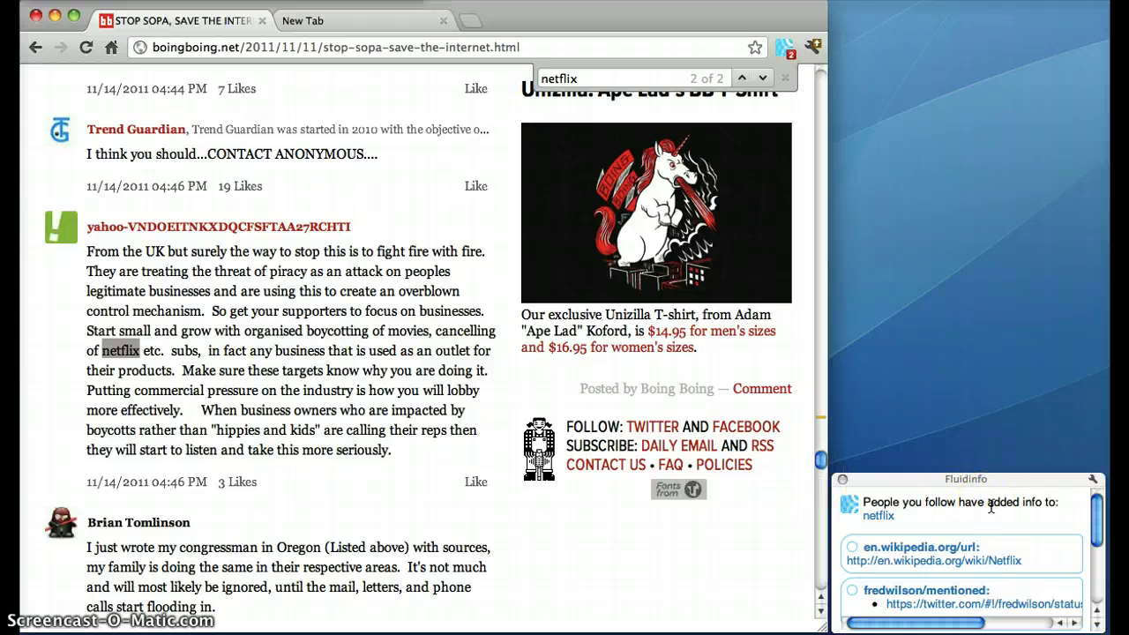
scroll(991, 508, "down", 3)
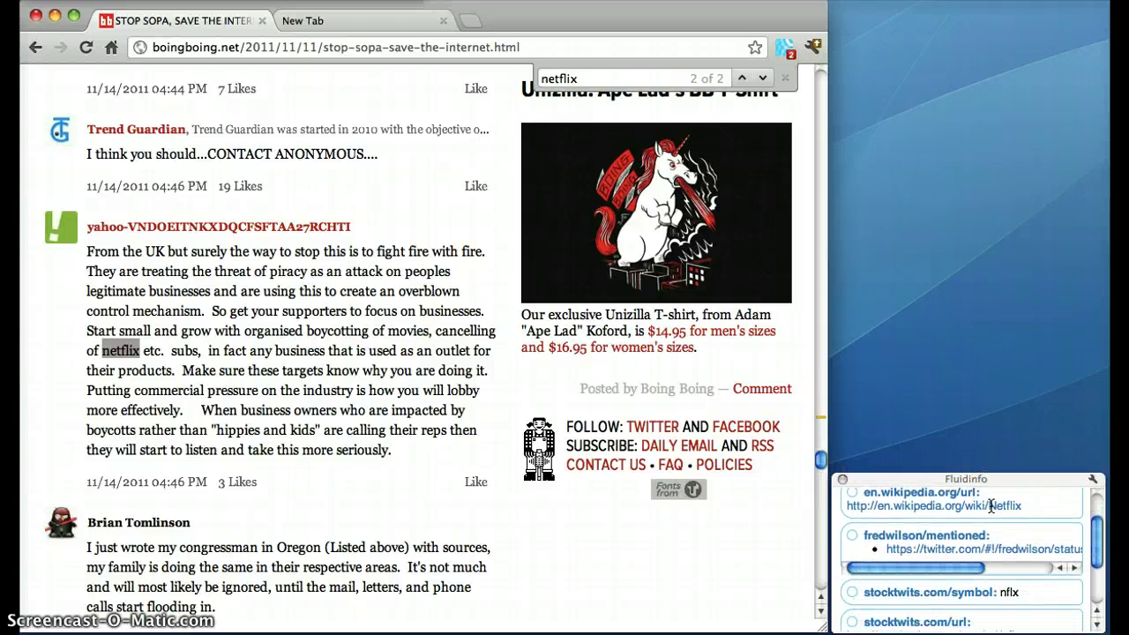
scroll(991, 506, "down", 1)
scroll(990, 505, "down", 2)
left_click(1013, 510)
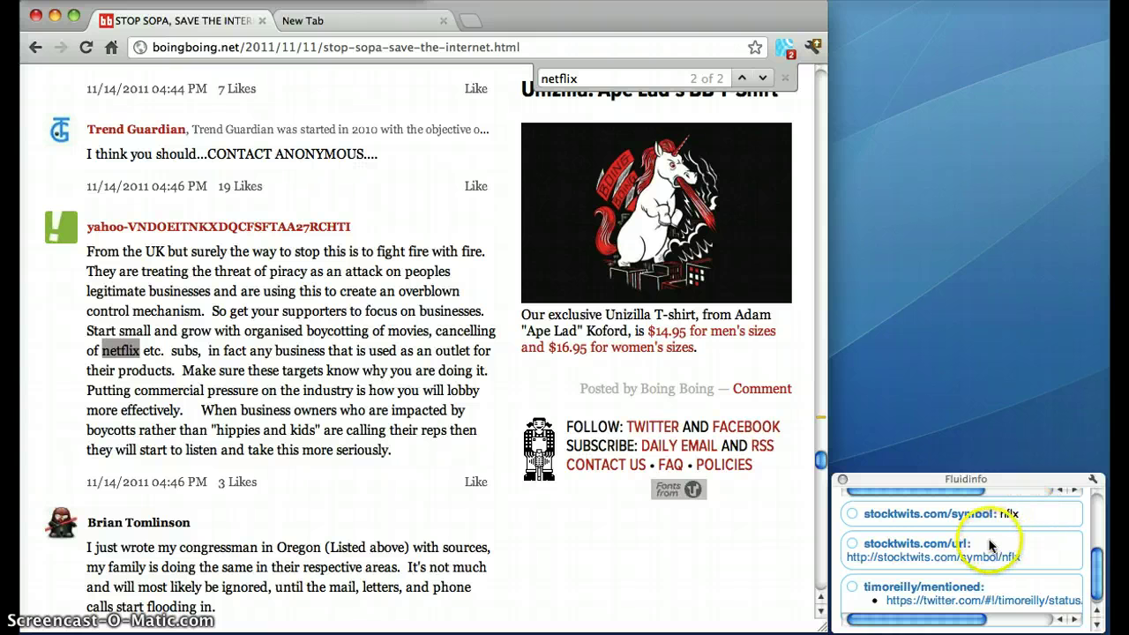
scroll(990, 546, "down", 1)
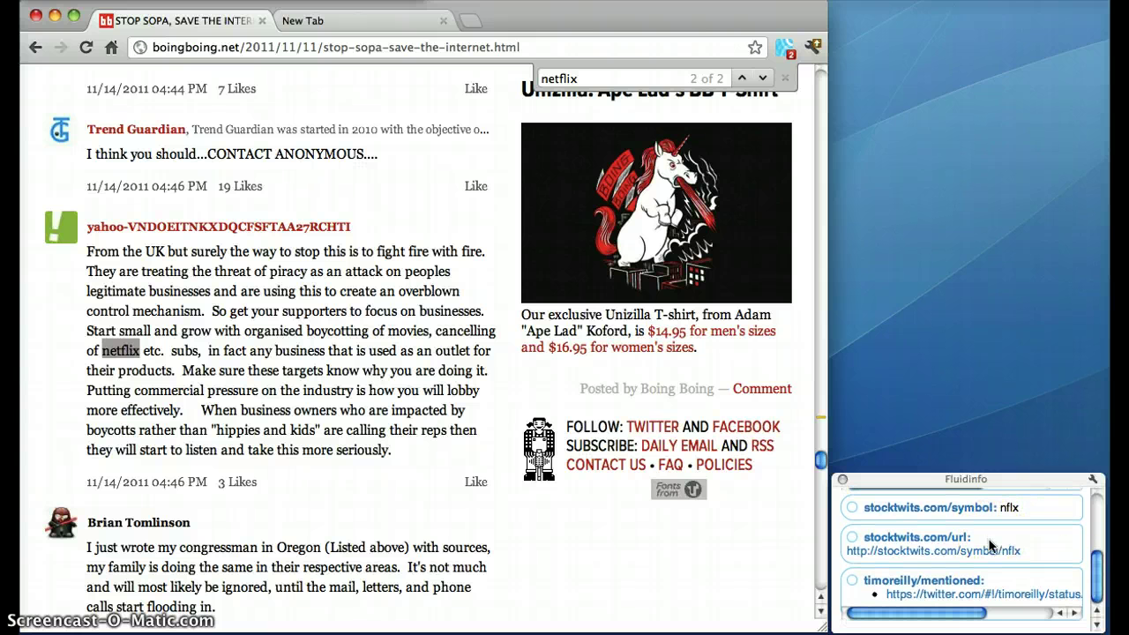
left_click(843, 481)
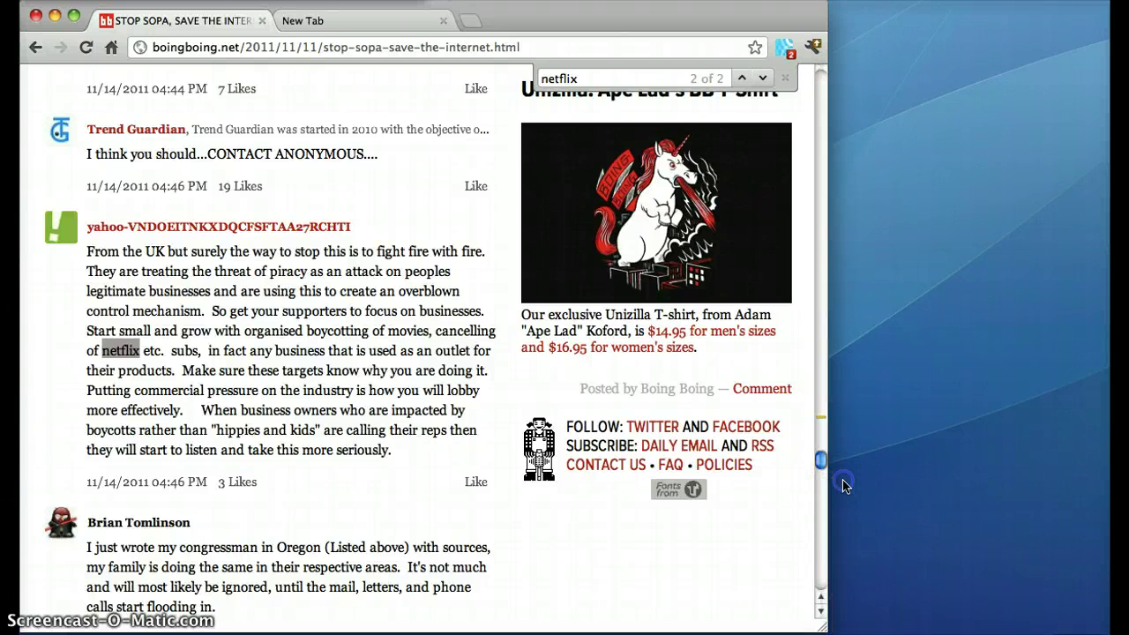
- Go to the Fluidinfo netflix page from the context menu and follow netflix
right_click(124, 354)
left_click(282, 405)
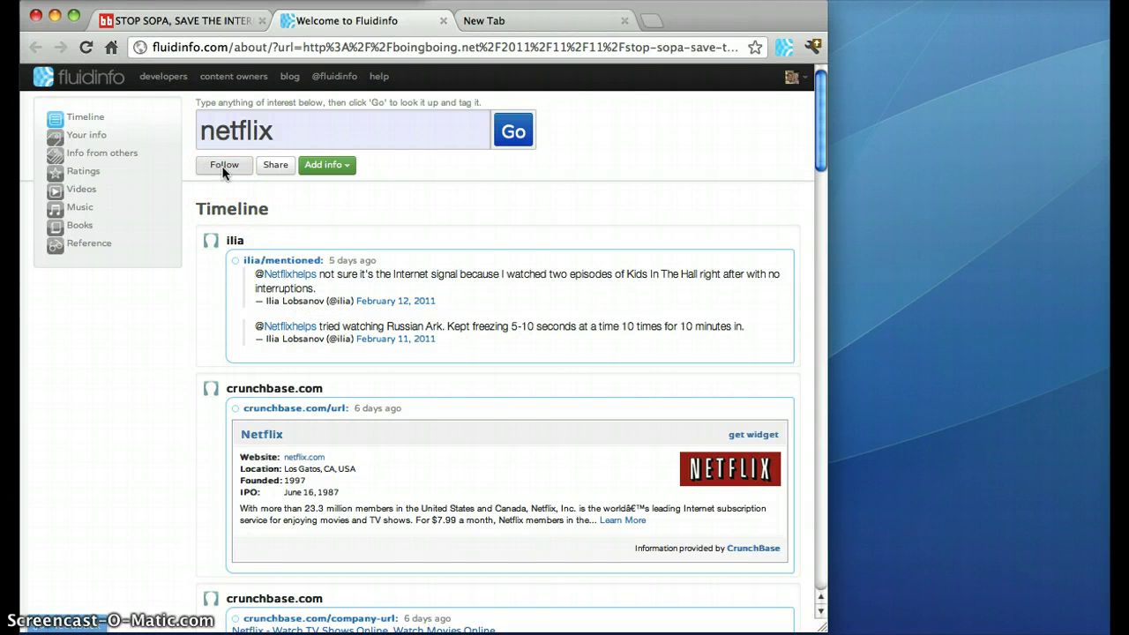
left_click(223, 171)
- Select the crunchbase.com heading, dismiss the notification, and follow crunchbase.com through the Fluidinfo context menu
left_click_drag(227, 386, 295, 383)
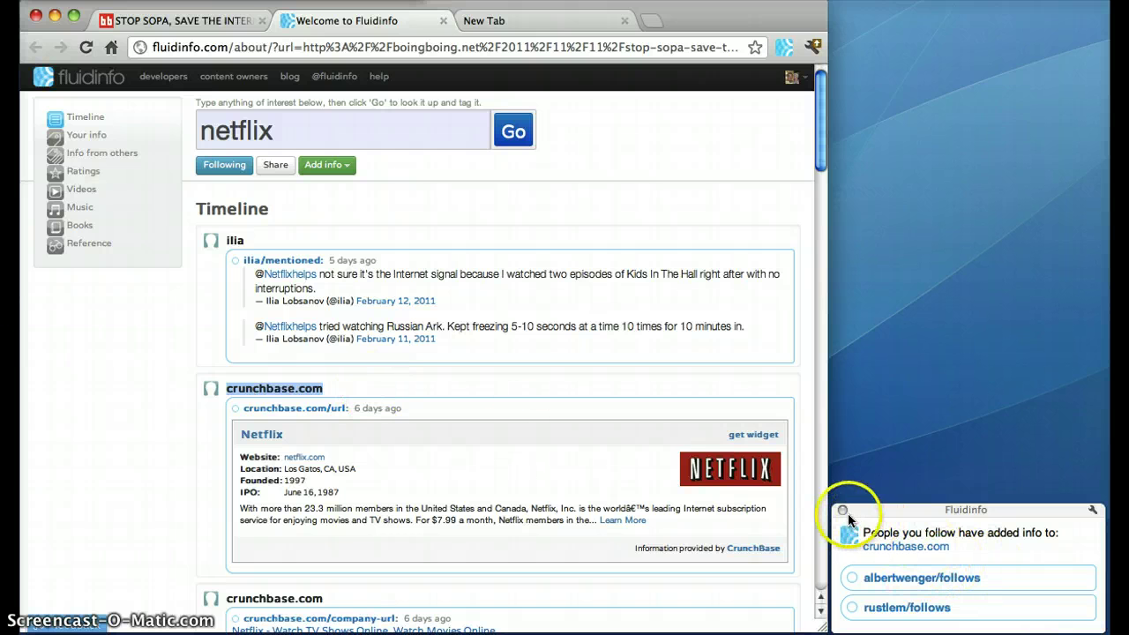
left_click(842, 510)
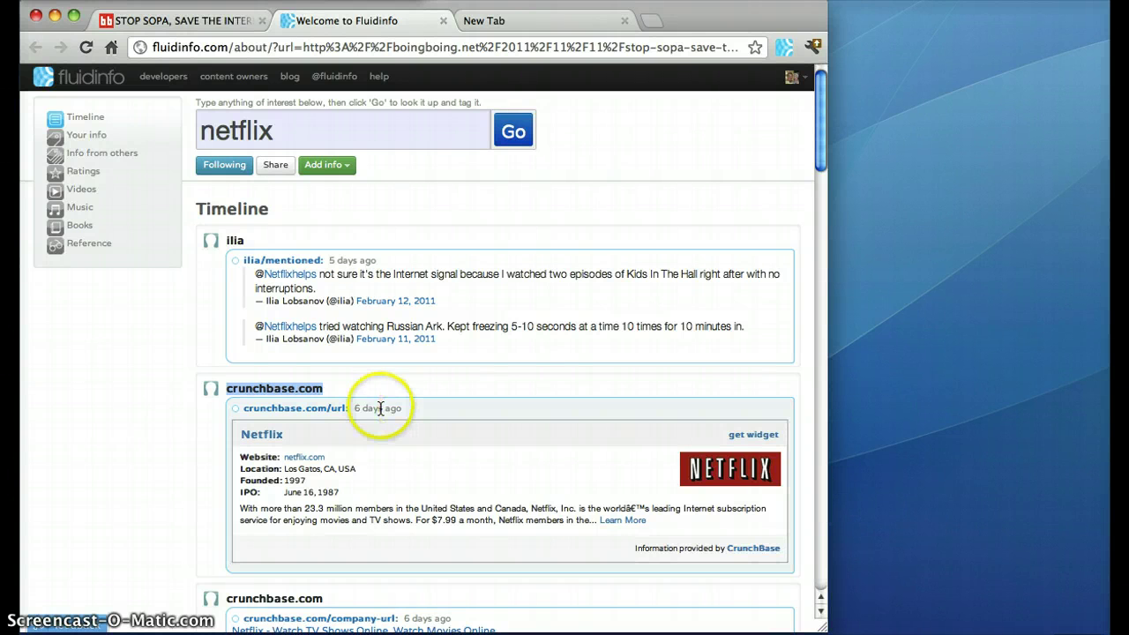
right_click(285, 389)
mouse_move(367, 444)
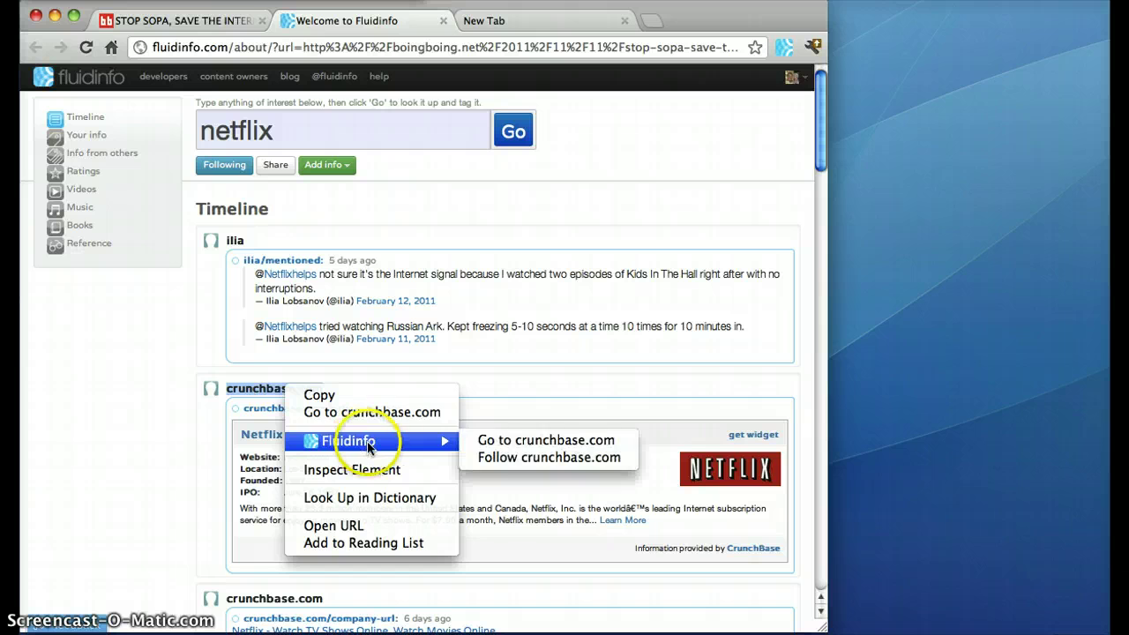
left_click(496, 457)
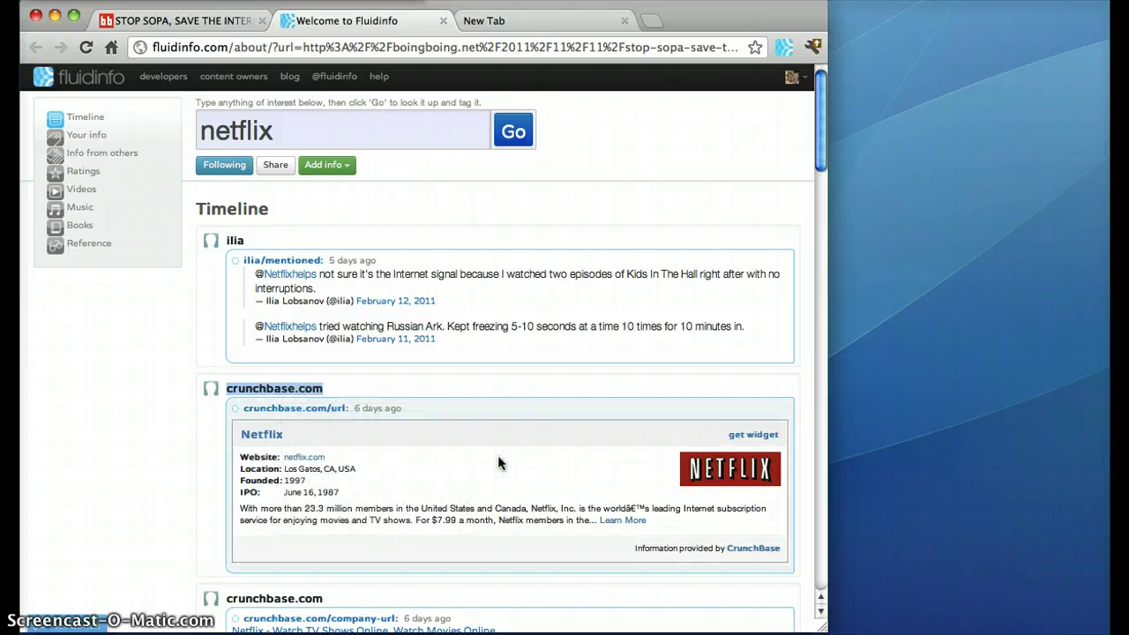
- Back on the Boing Boing article, select 'netflix' to review its updated Fluidinfo info, then close both panels
left_click(189, 21)
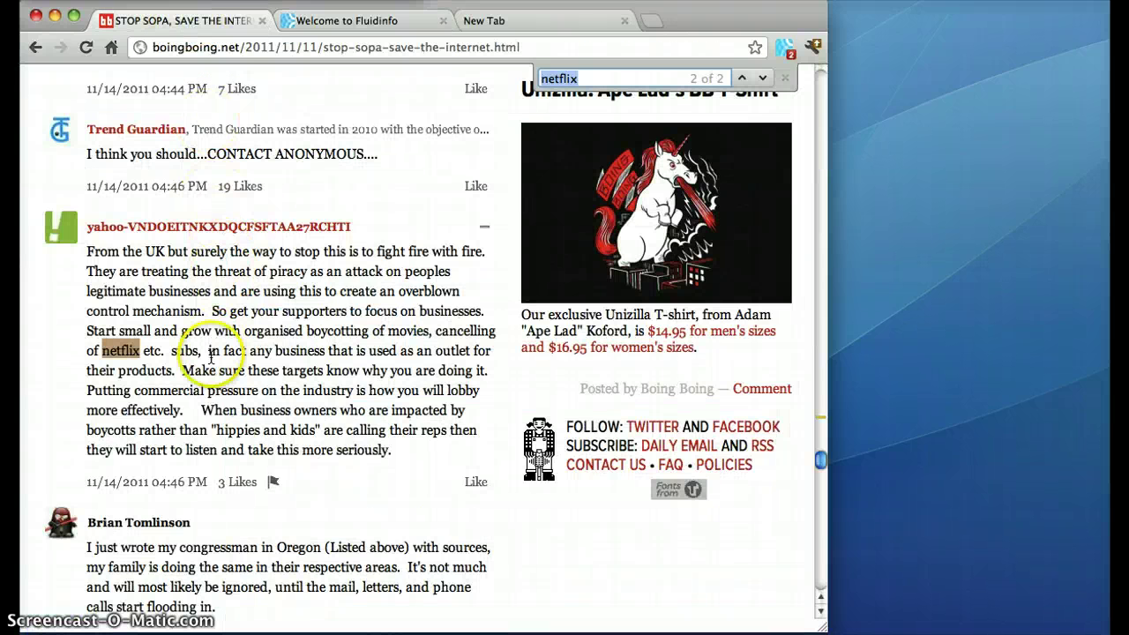
double_click(120, 350)
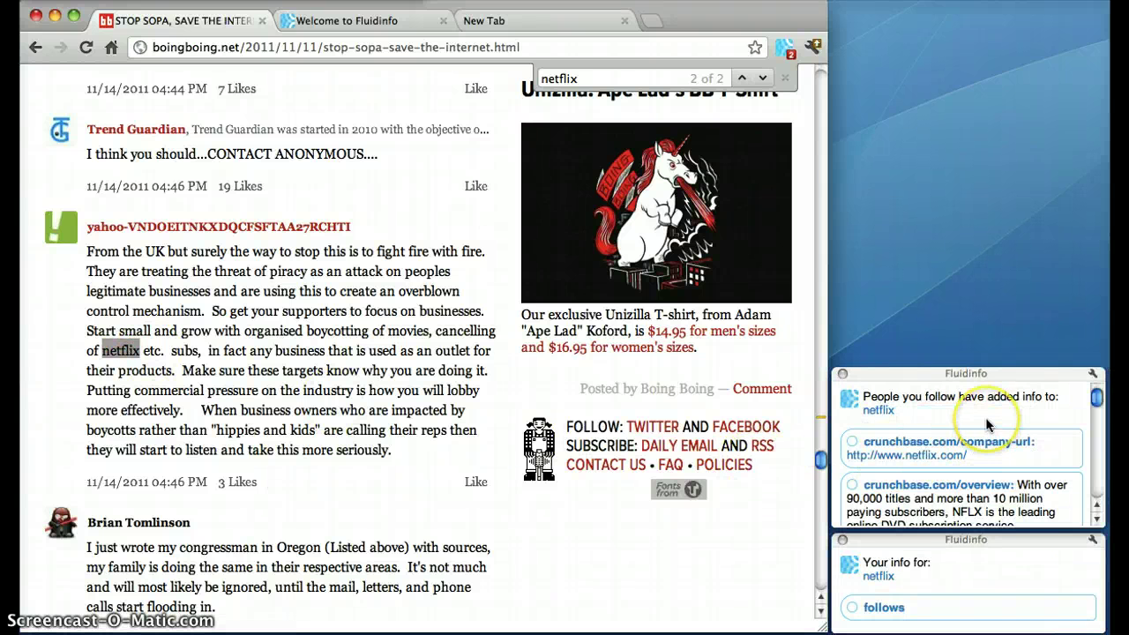
scroll(985, 417, "down", 2)
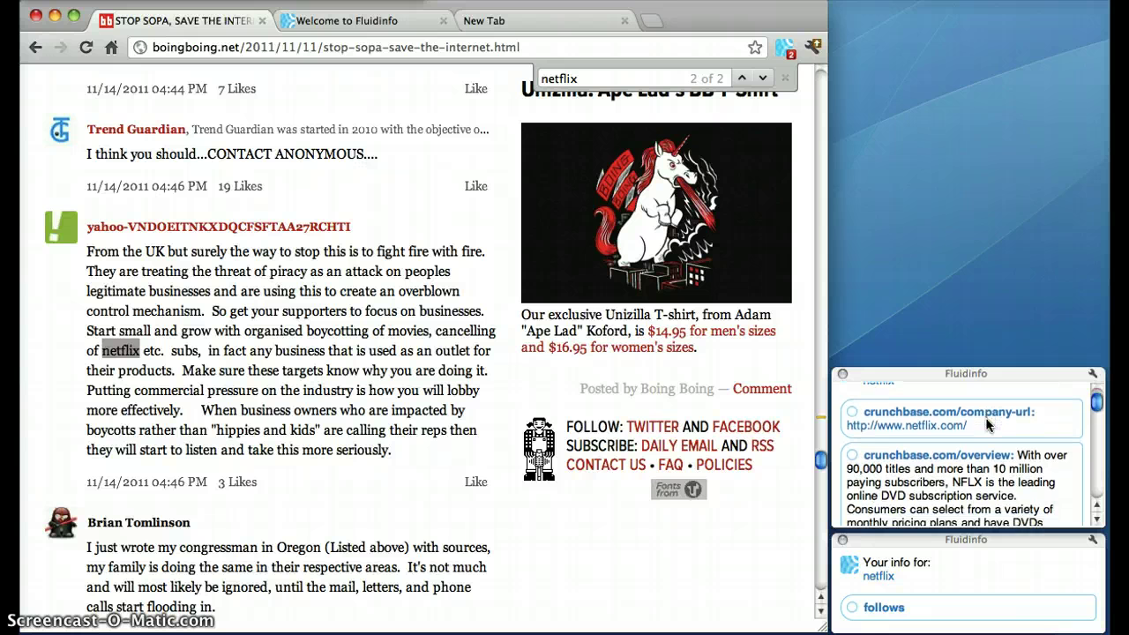
scroll(987, 425, "down", 5)
scroll(987, 425, "down", 8)
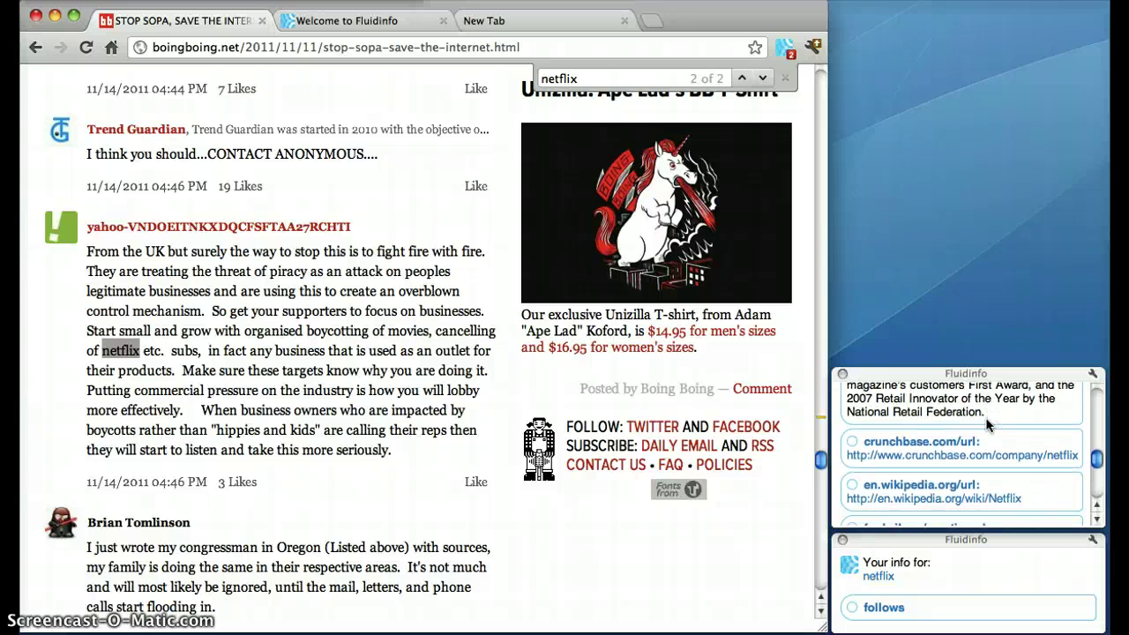
scroll(987, 425, "down", 8)
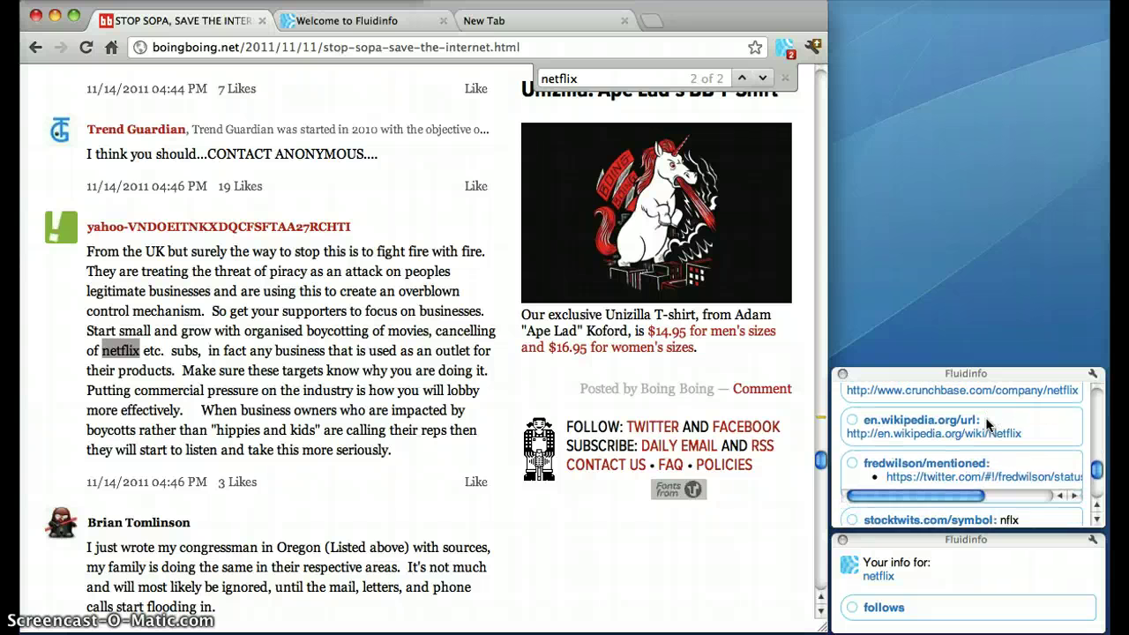
scroll(987, 424, "down", 2)
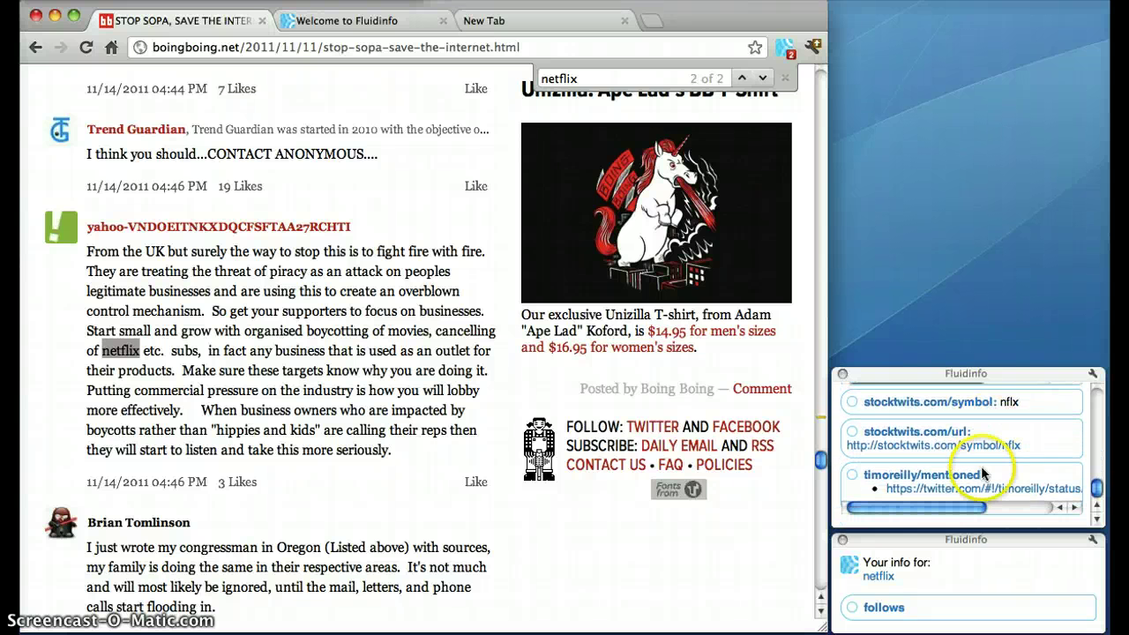
left_click(842, 539)
left_click(844, 483)
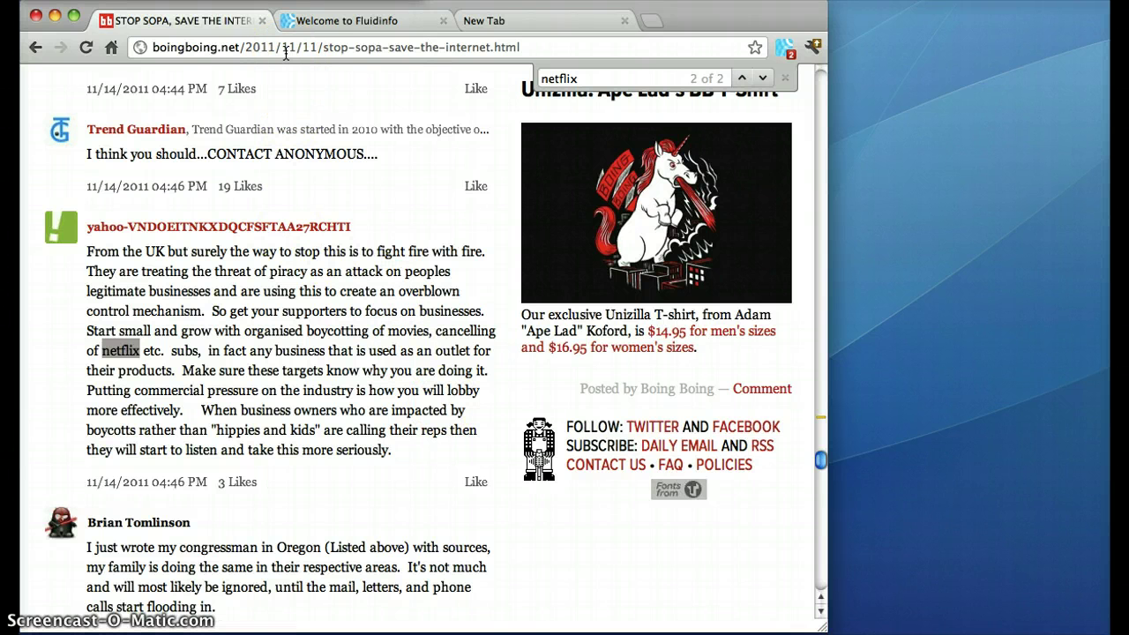
- Add the copied Boing Boing article URL as a web link on the Fluidinfo netflix page
left_click(285, 52)
key("super+c")
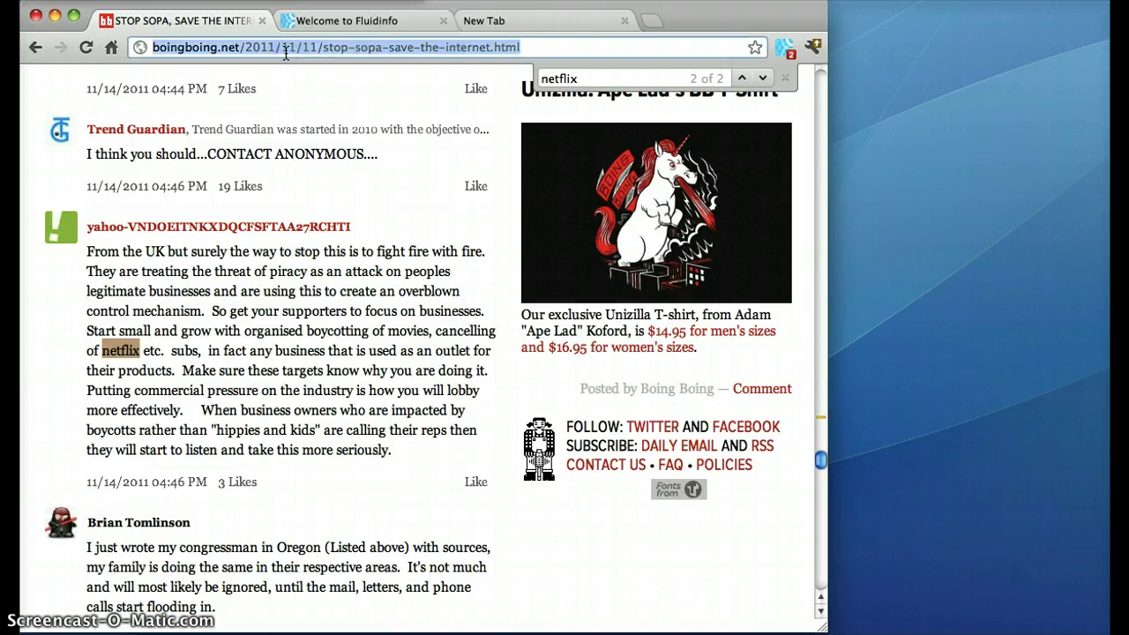
left_click(341, 23)
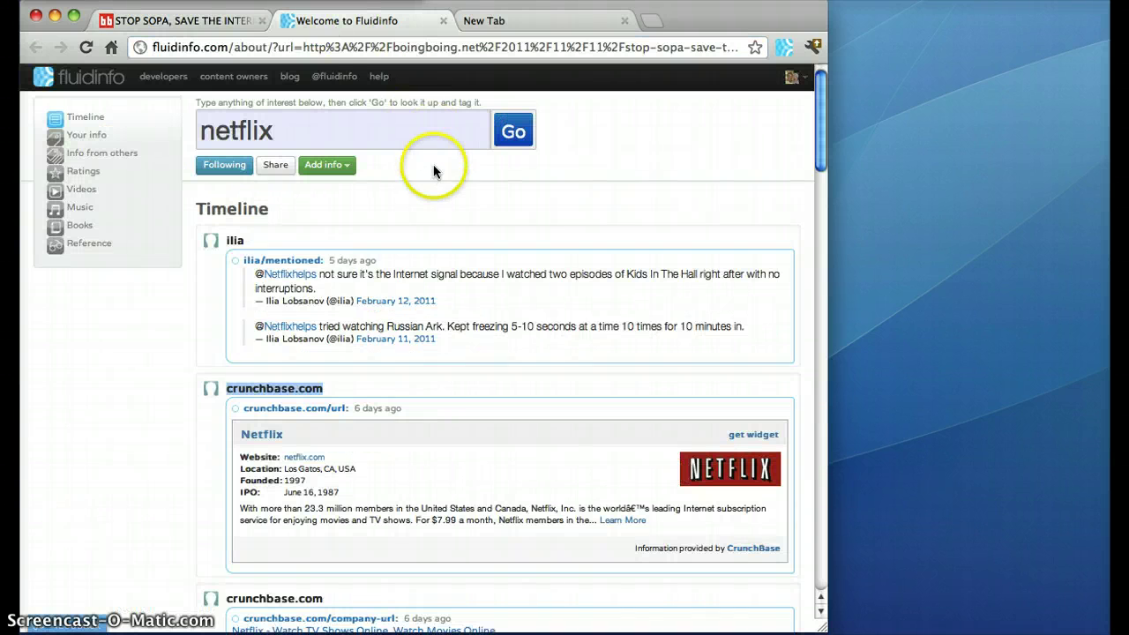
left_click(328, 167)
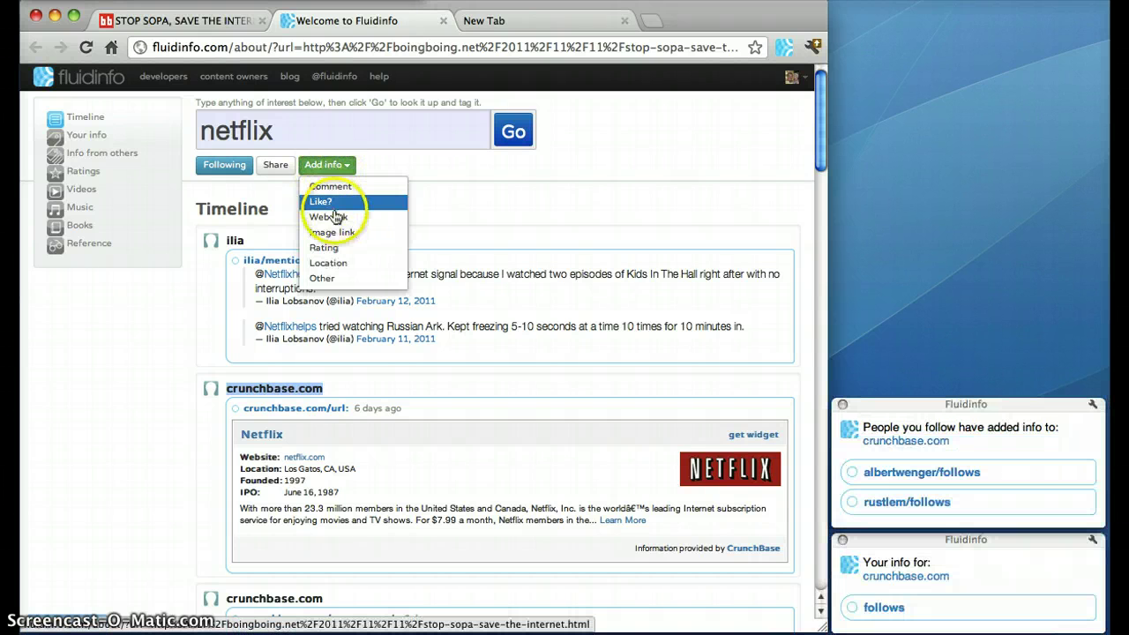
left_click(335, 218)
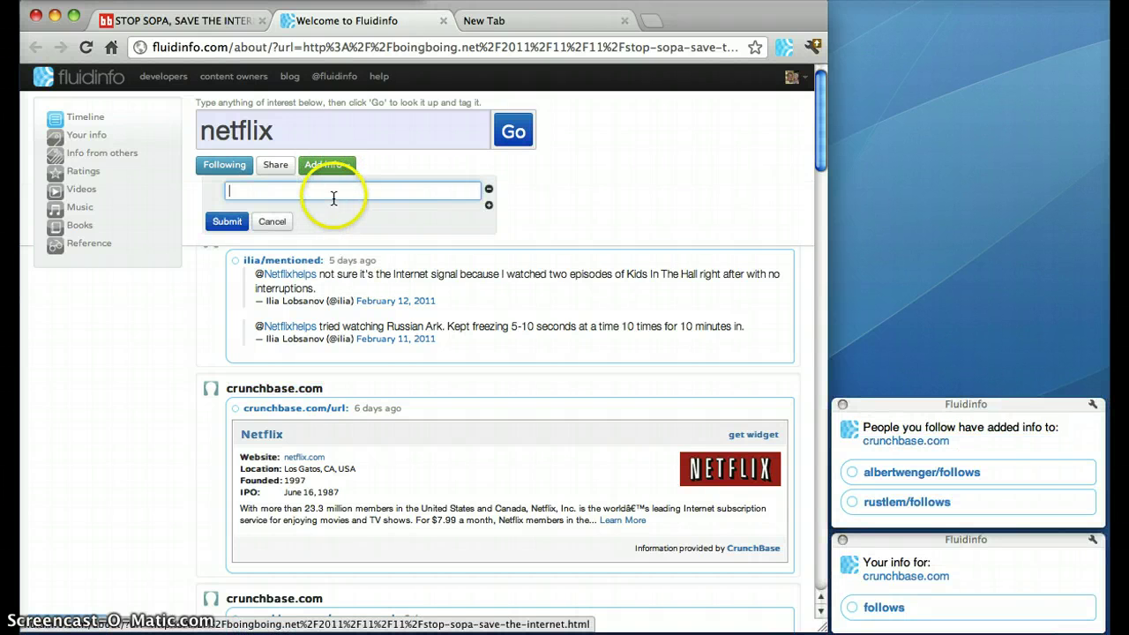
key("super+v")
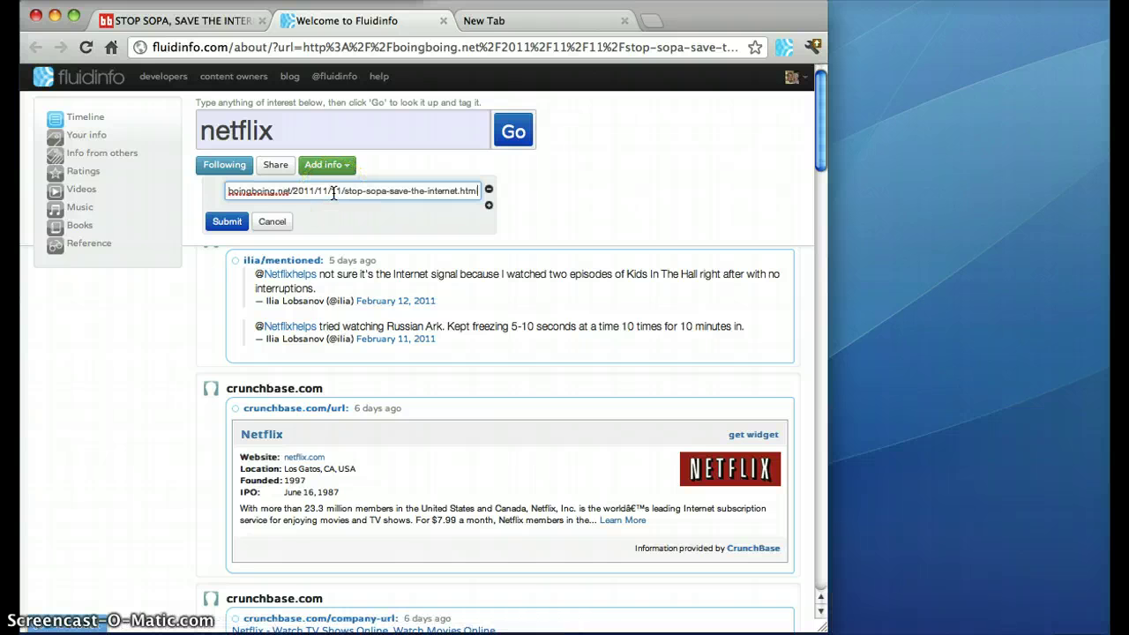
left_click(221, 220)
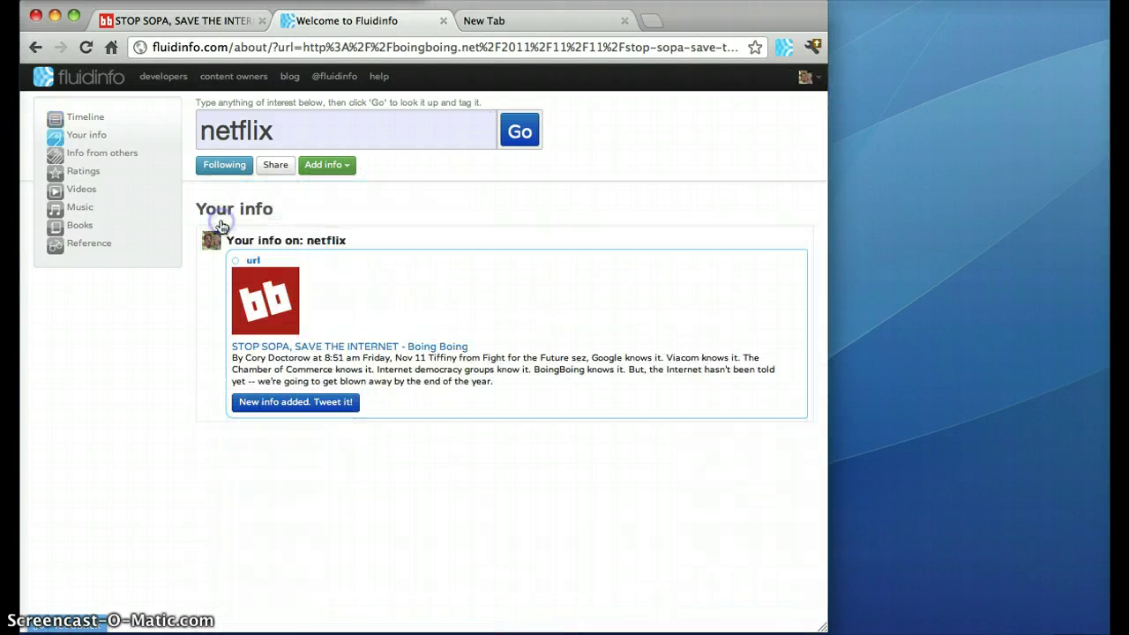
- Give netflix a four-star rating through Add info > Rating
left_click(329, 165)
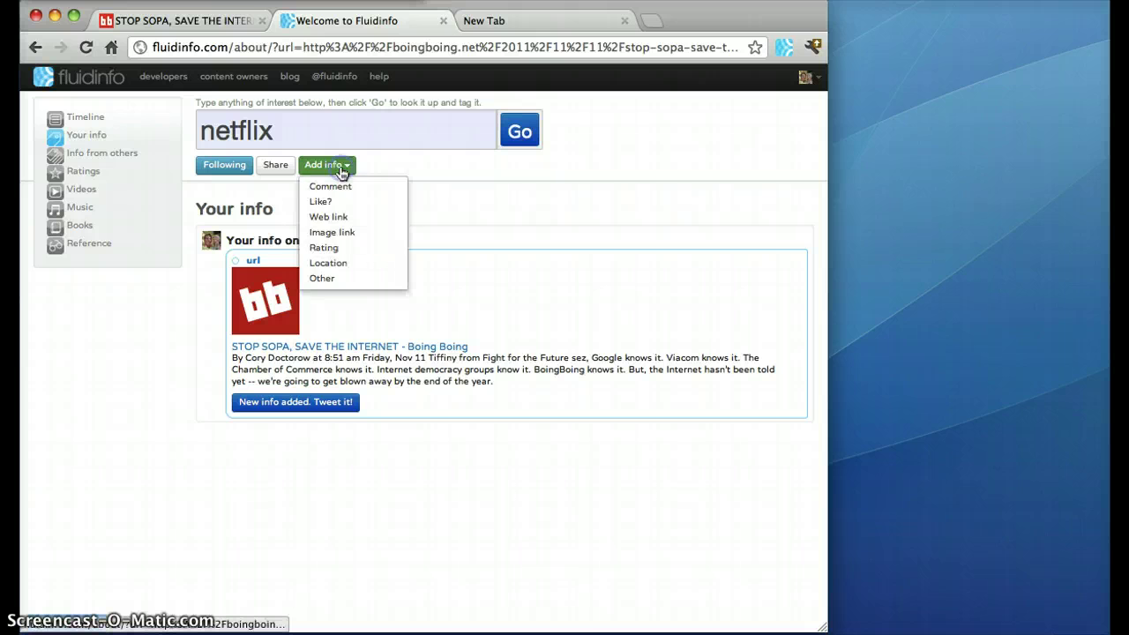
left_click(341, 249)
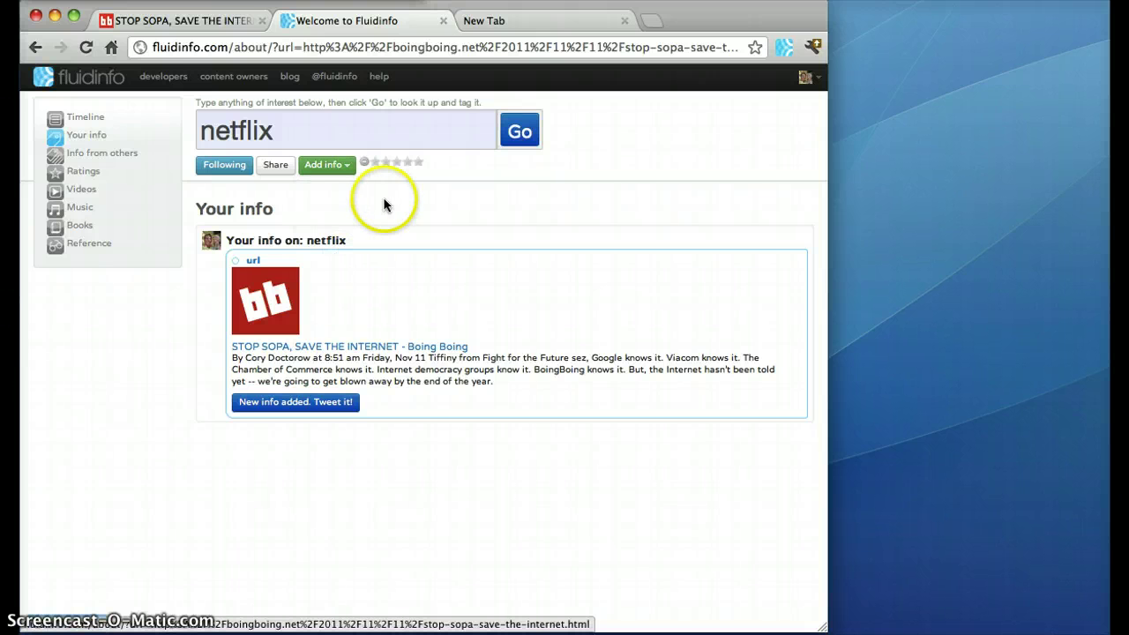
left_click(410, 164)
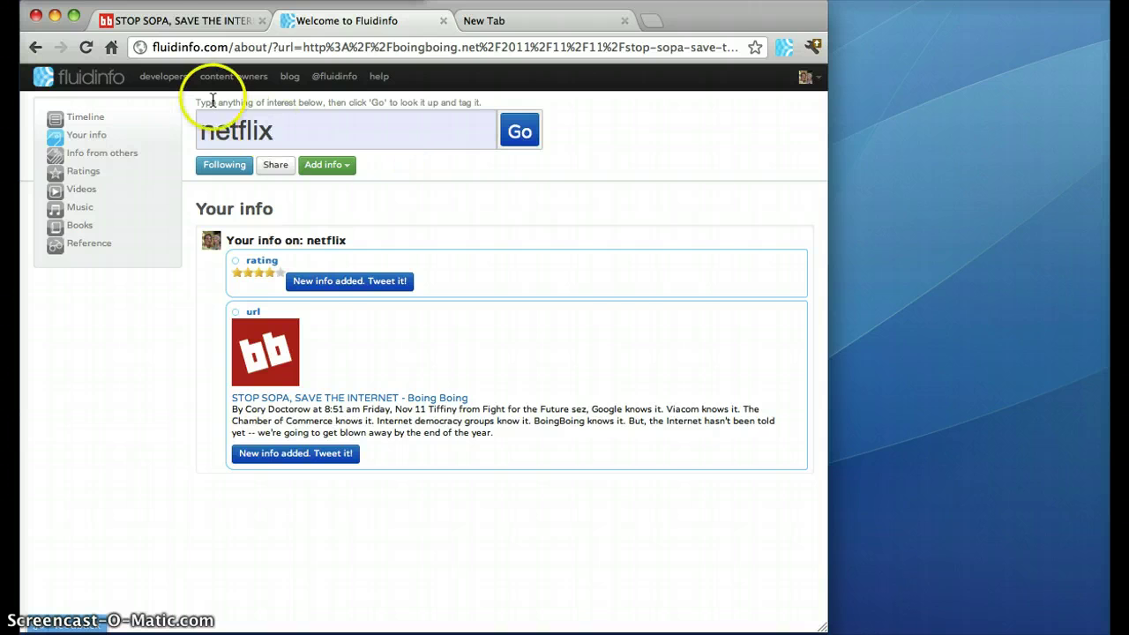
- On the article, select 'netflix' to confirm the four-star rating and Boing Boing url, then close both panels
left_click(192, 25)
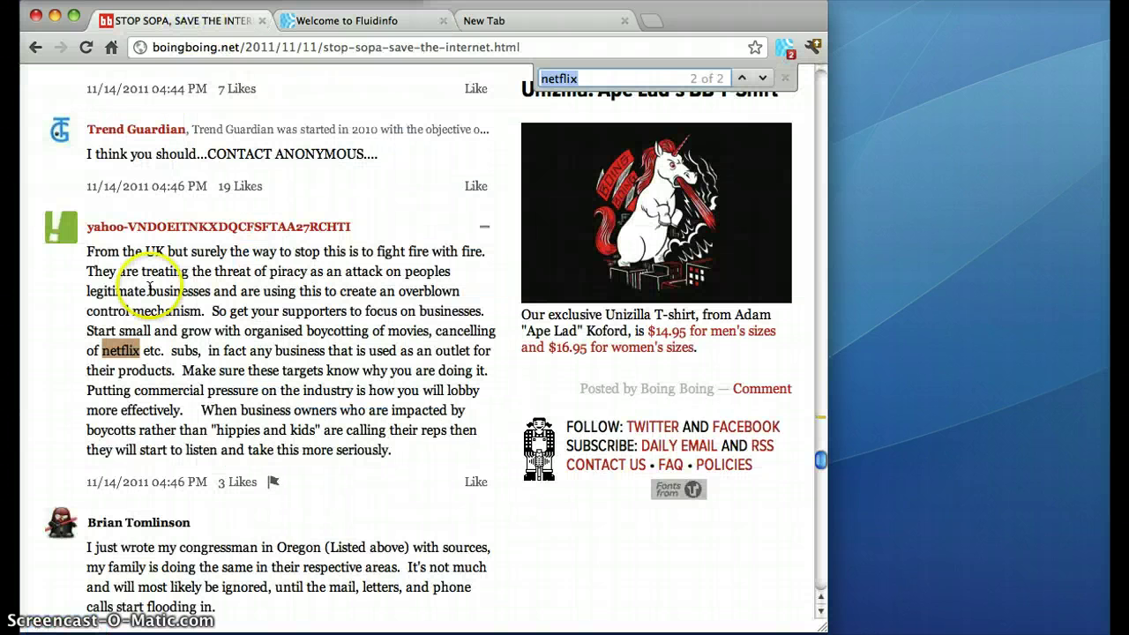
double_click(131, 351)
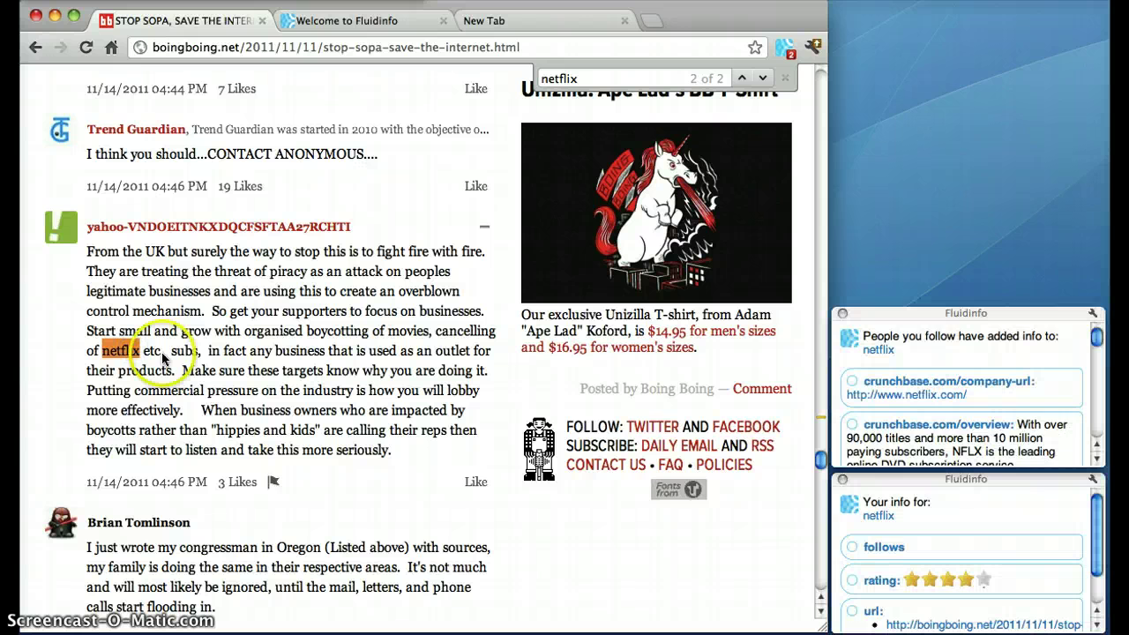
scroll(908, 507, "down", 2)
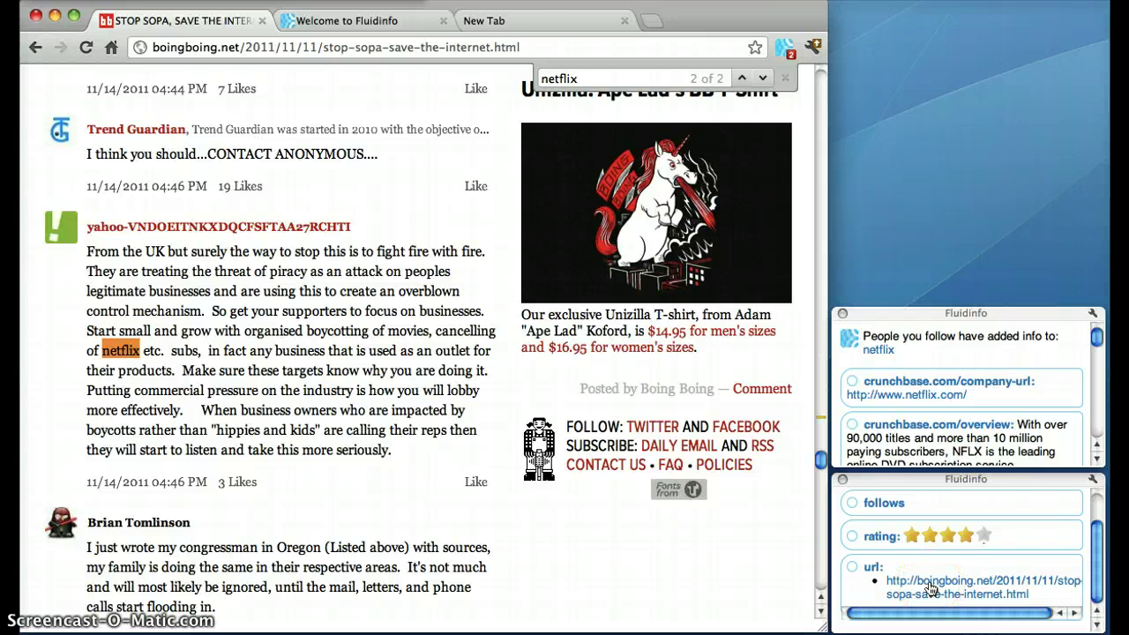
left_click(842, 480)
left_click(842, 482)
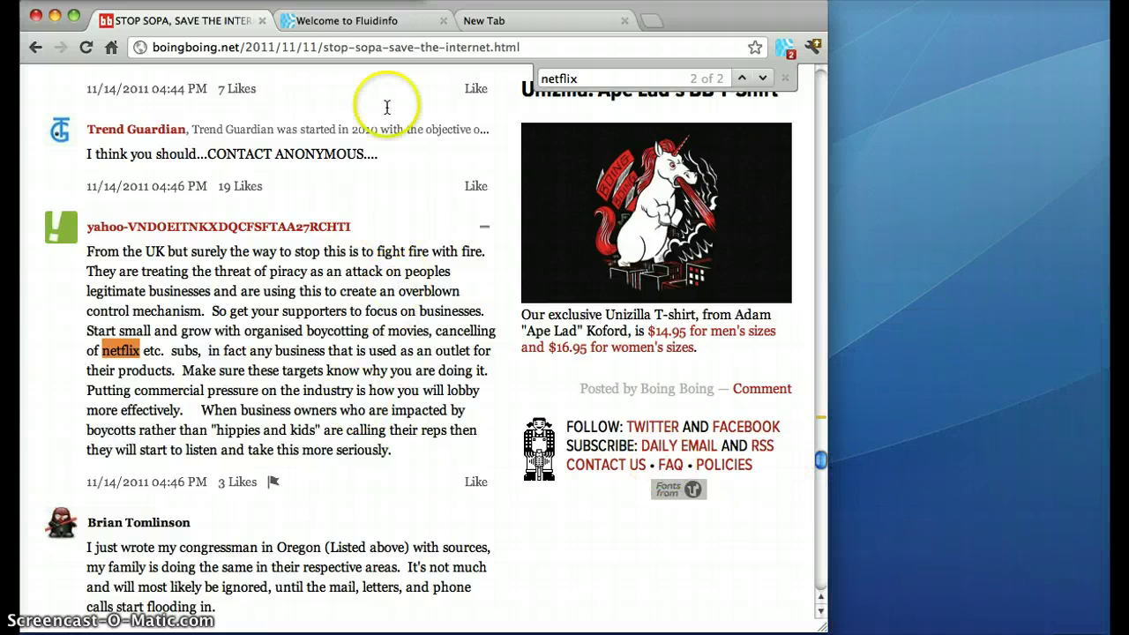
- Switch to the Fluidinfo tab and open the fluidinfo.com home page via the logo
left_click(362, 22)
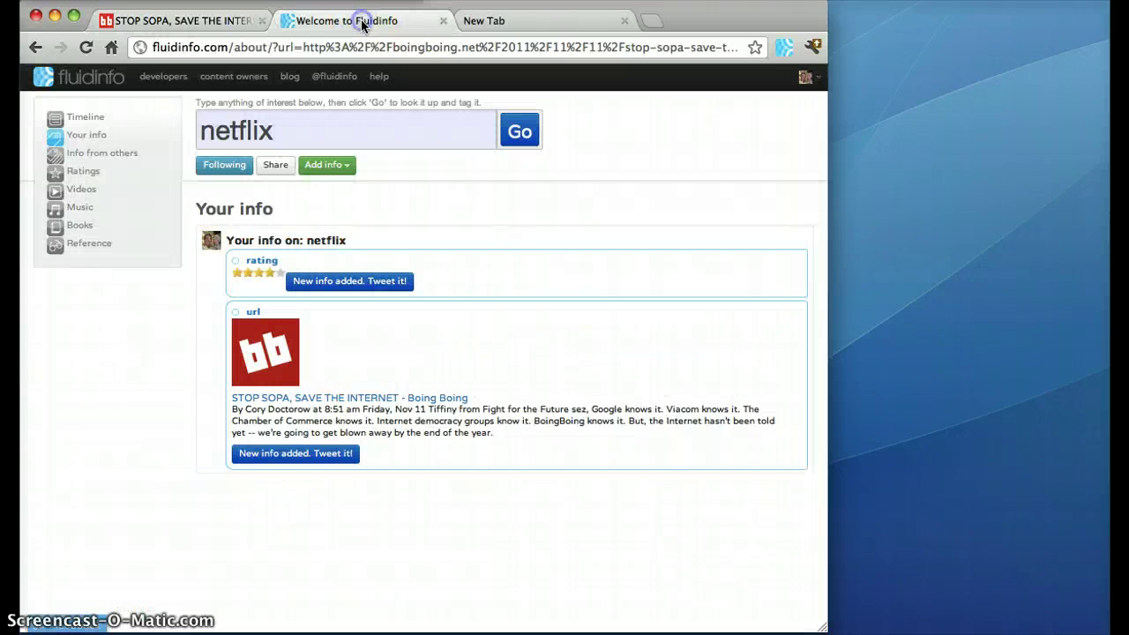
left_click(108, 81)
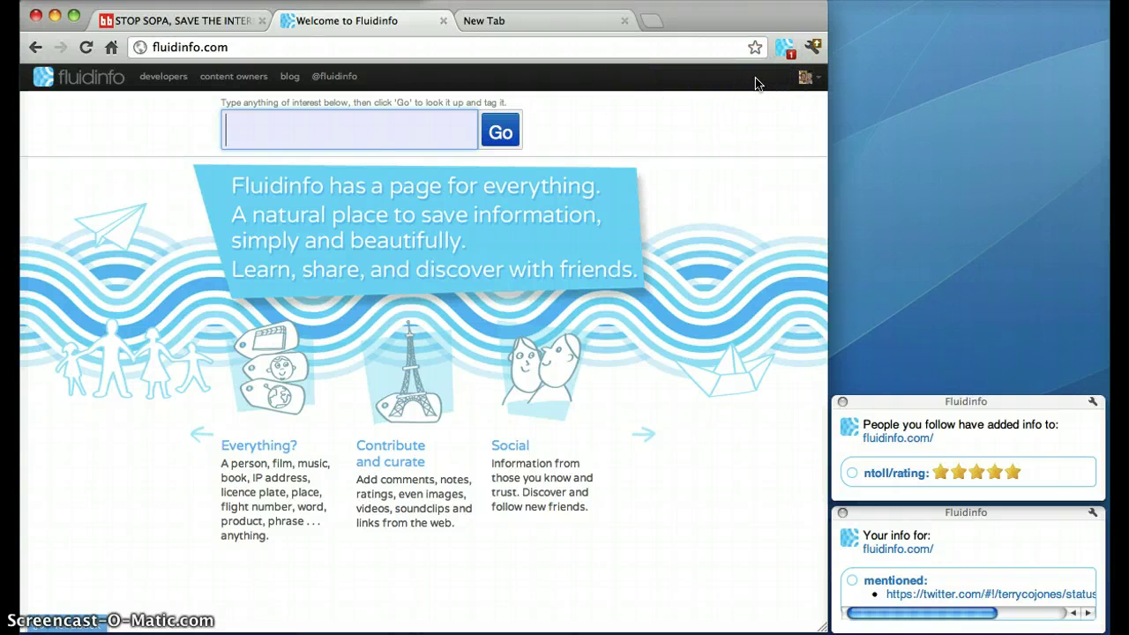
- Open the Fluidinfo Web Store listing at bit.ly/fi-chrome, then the extension's Options page
left_click(510, 24)
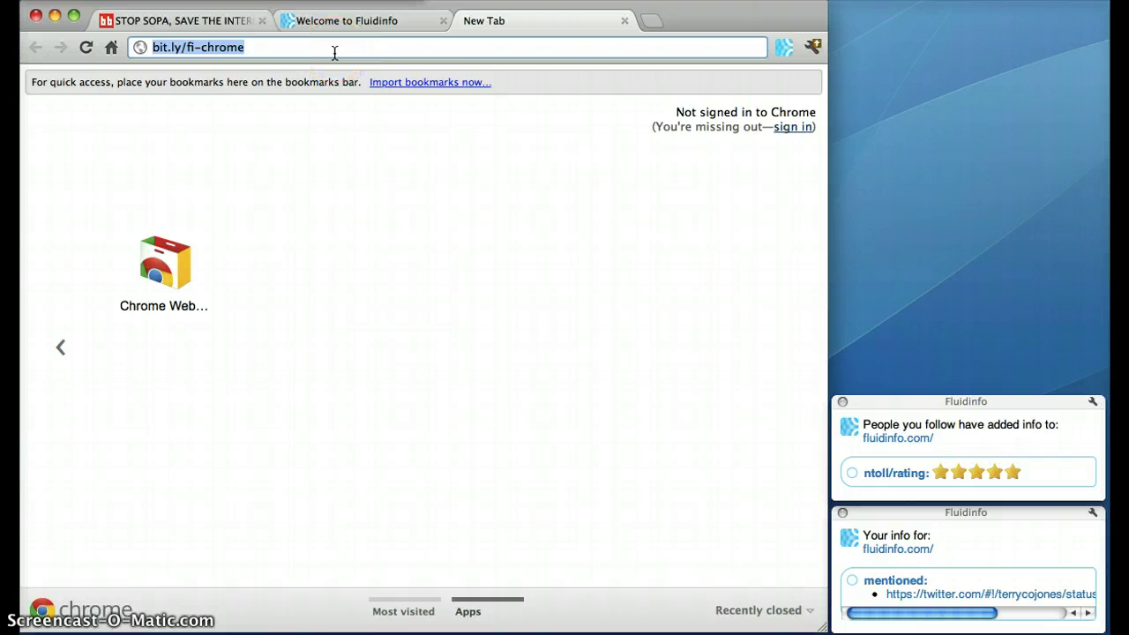
left_click(296, 47)
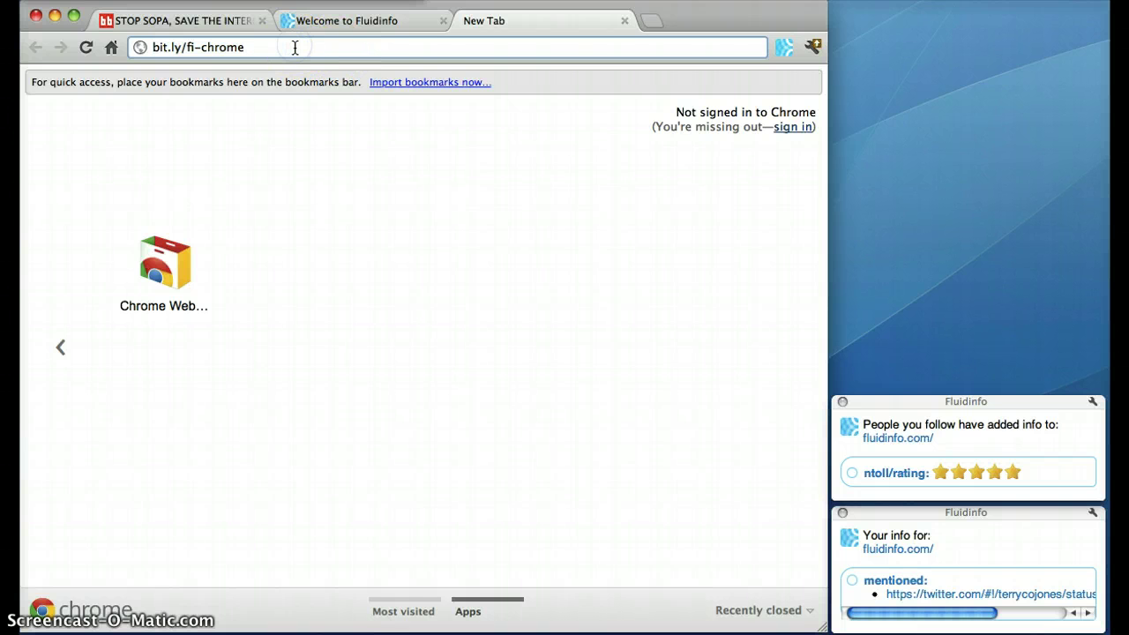
key("Return")
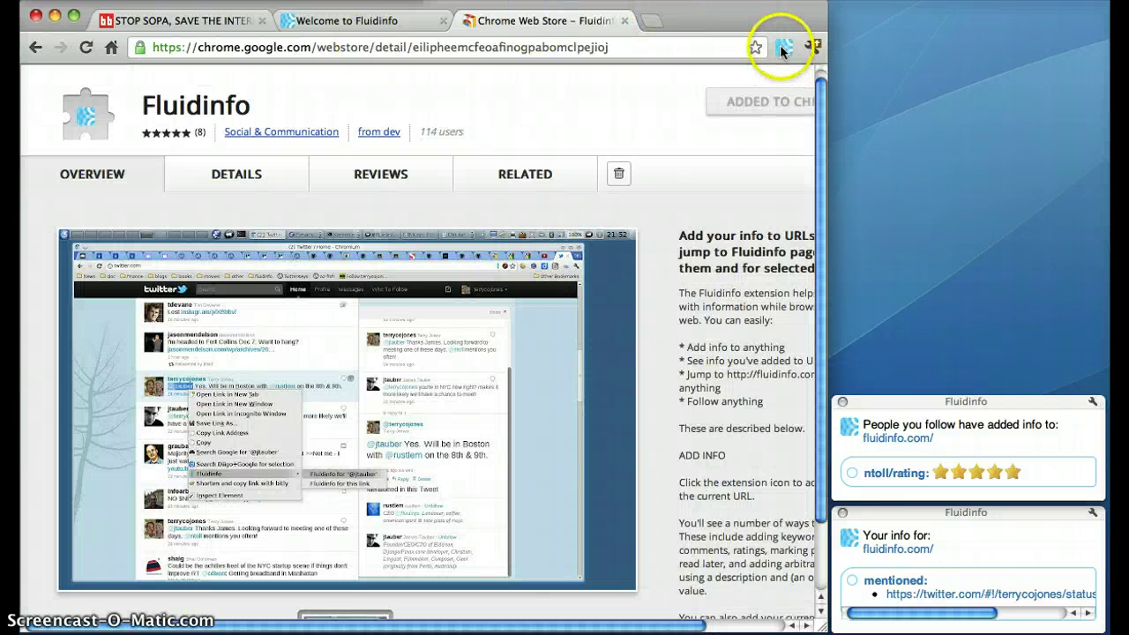
right_click(782, 50)
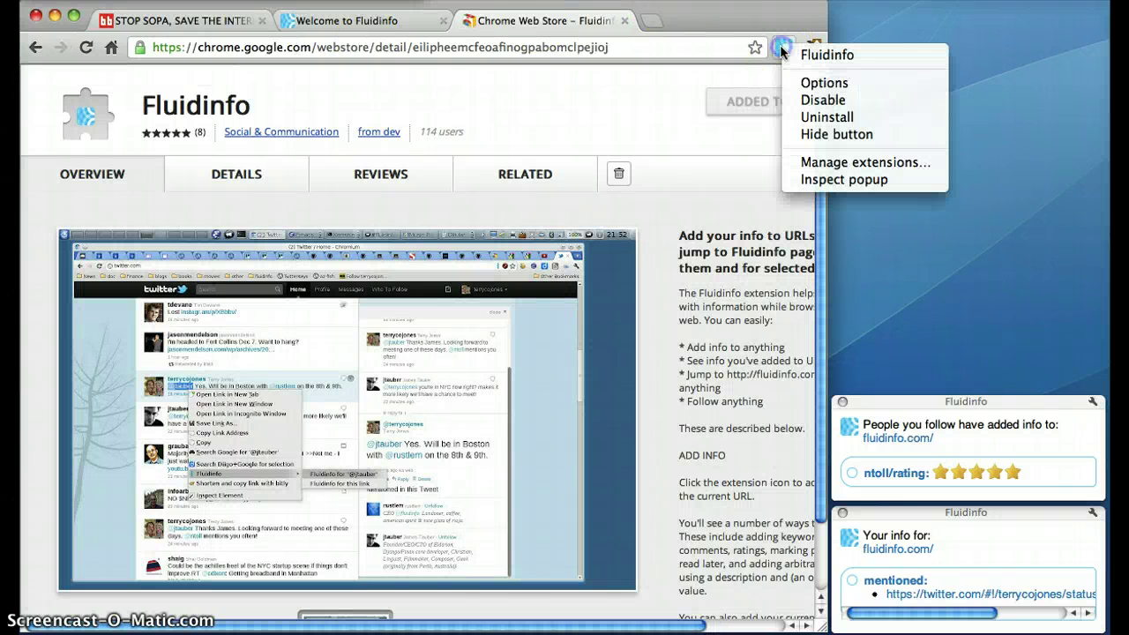
left_click(819, 82)
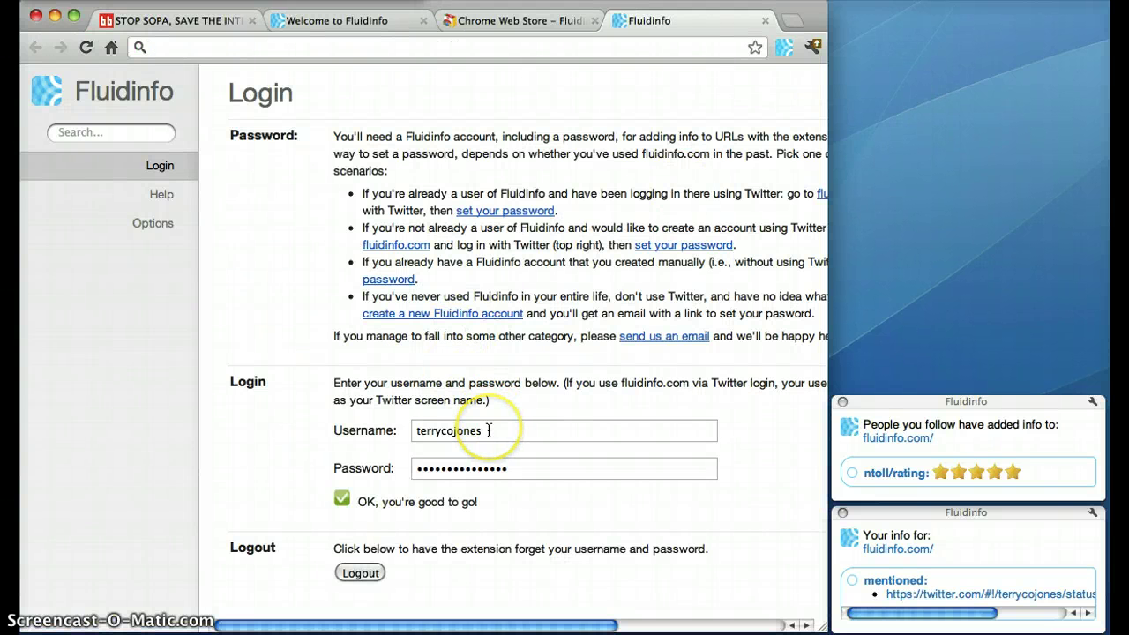
- Delete and retype the password's last character to show the login being validated
left_click(510, 459)
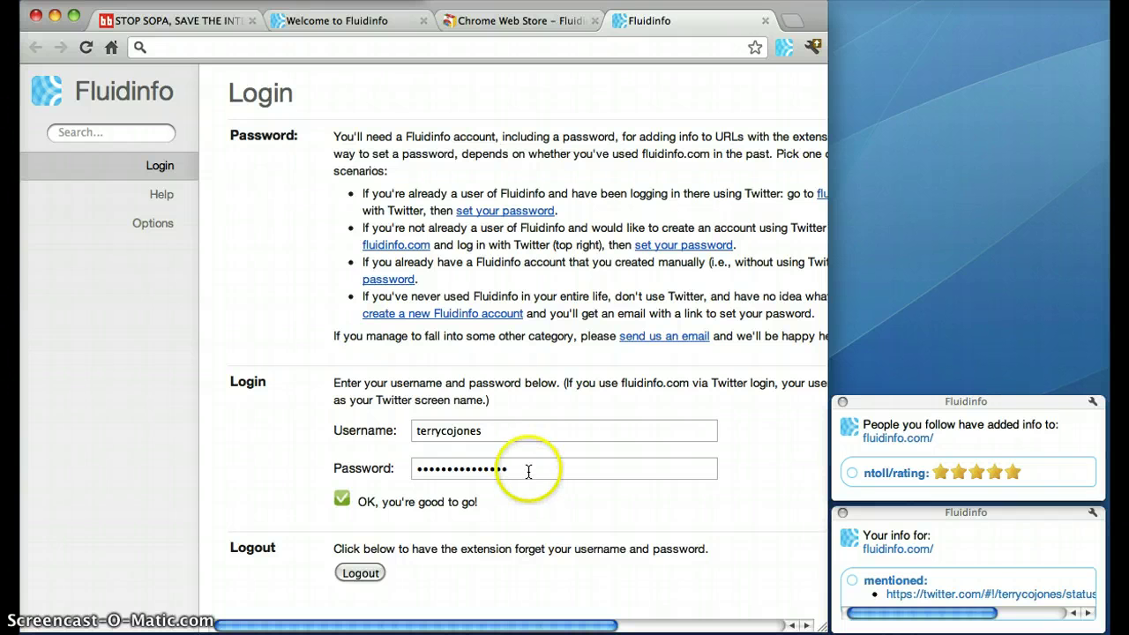
left_click(528, 471)
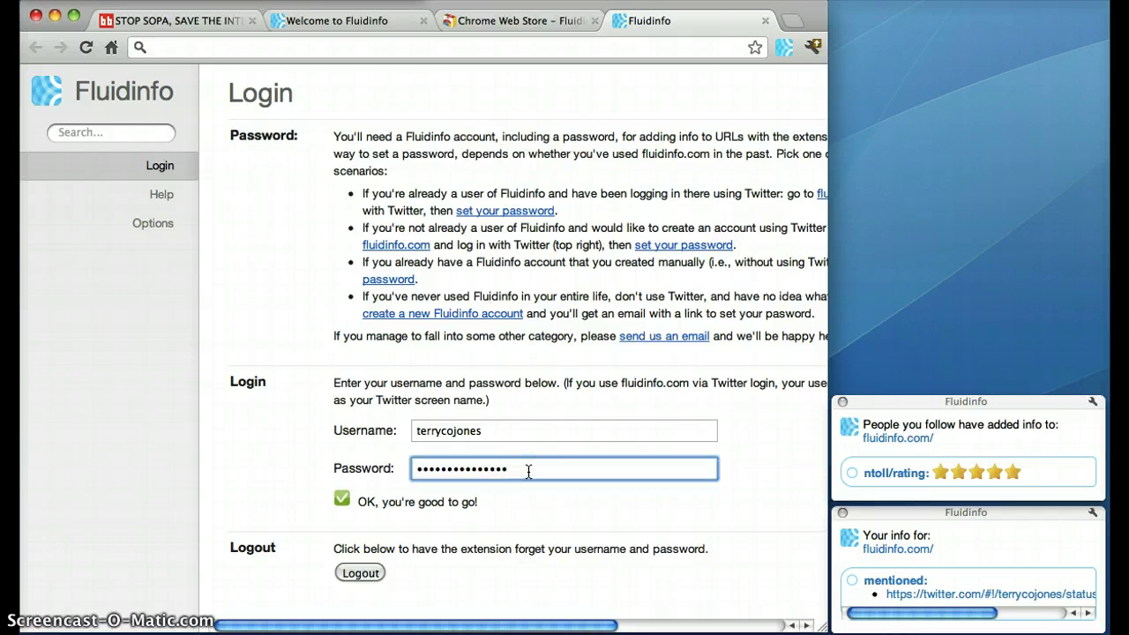
key("BackSpace")
type("s")
left_click(342, 504)
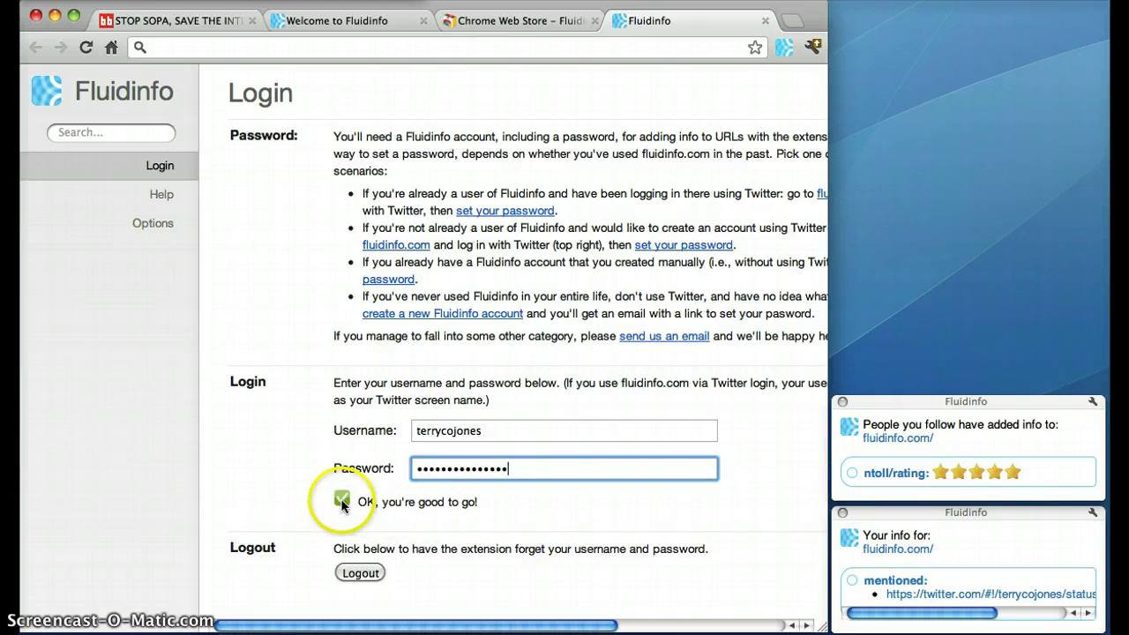
- On the Fluidinfo home page tab, open Following from the account menu
left_click(327, 20)
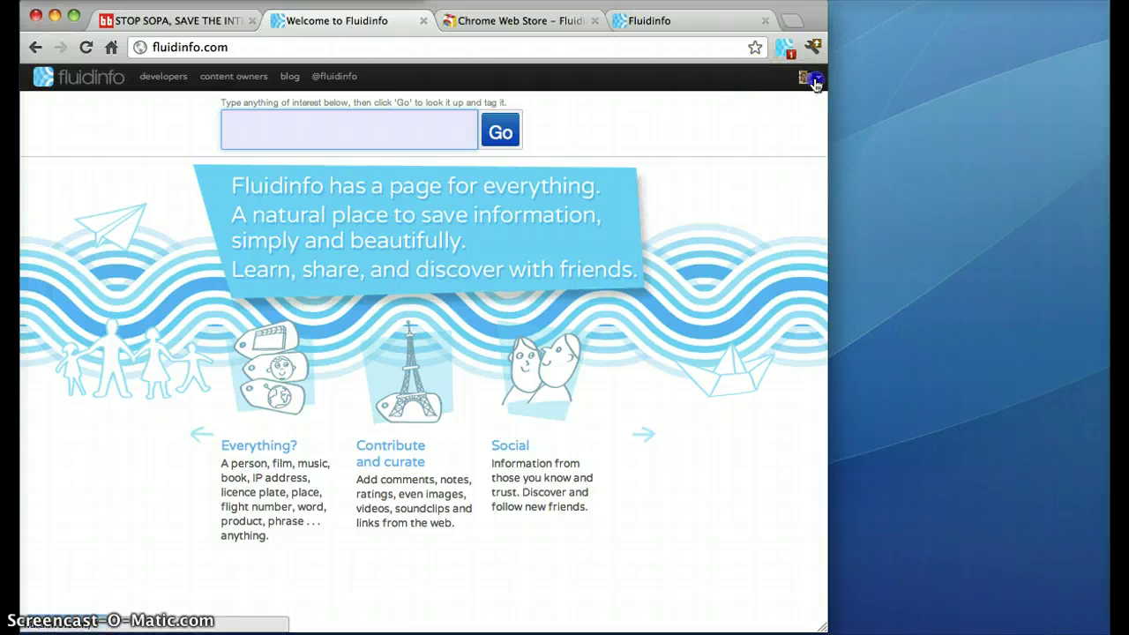
left_click(815, 82)
left_click(765, 122)
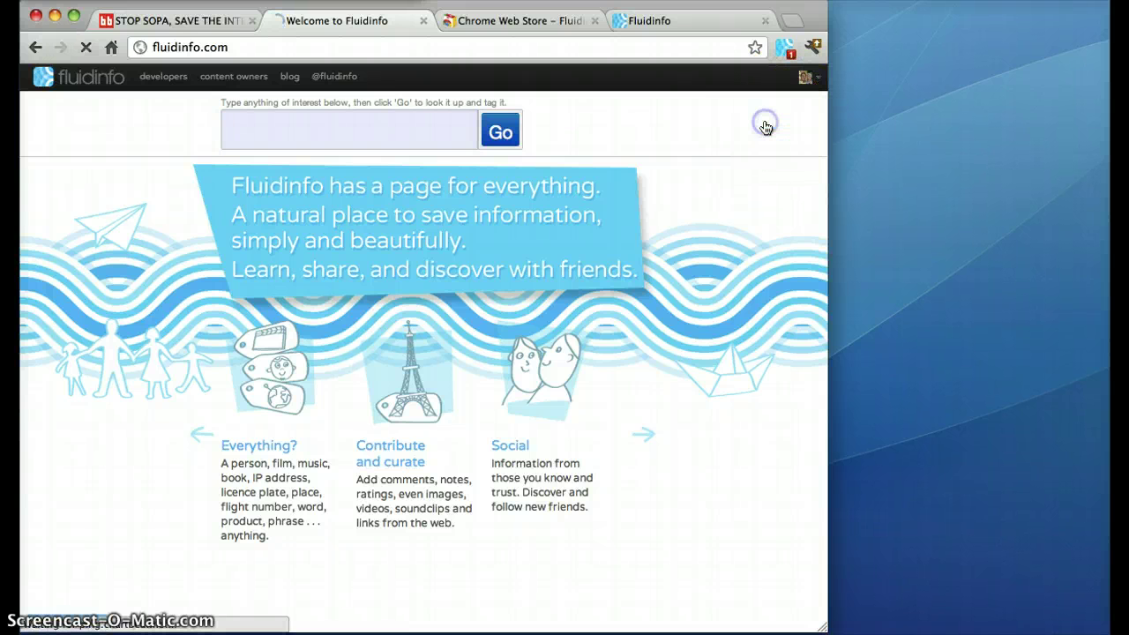